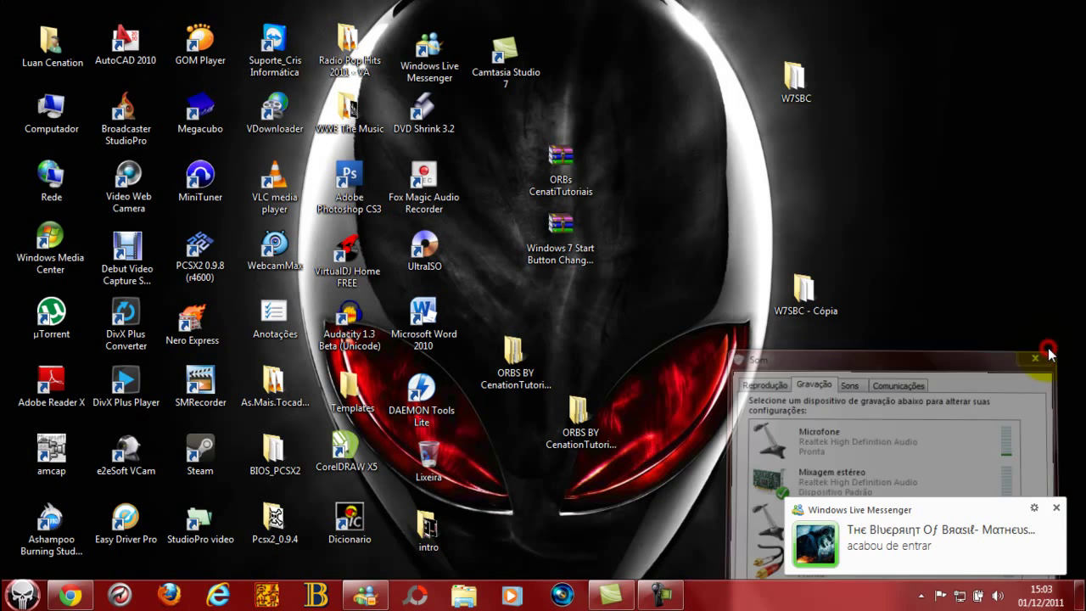
Dismiss the Messenger notification and move the ORBS BY CenationTutoriais - Cópia folder to the empty outer part of the desktop
{"action": "left_click", "coordinate": [1057, 507]}
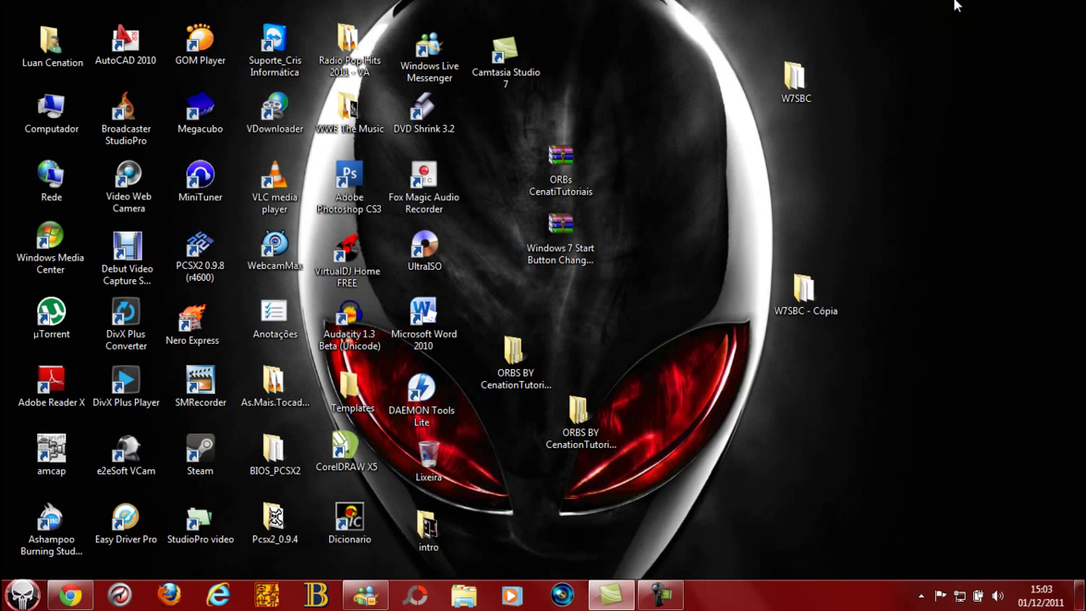
{"action": "left_click", "coordinate": [513, 352]}
{"action": "left_click_drag", "start_coordinate": [513, 352], "coordinate": [844, 445]}
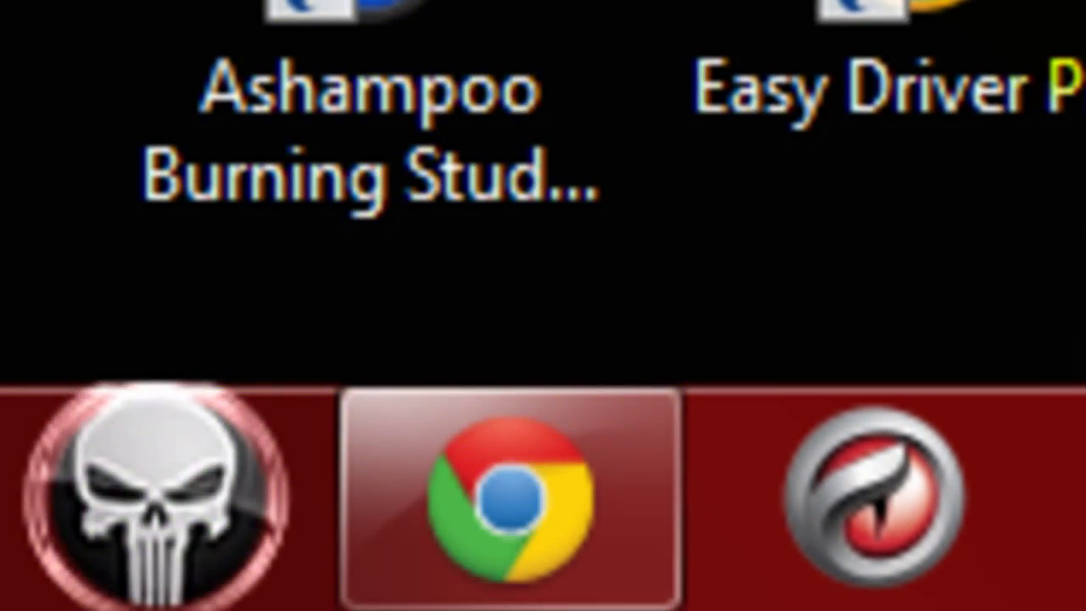
{"action": "key", "text": "super"}
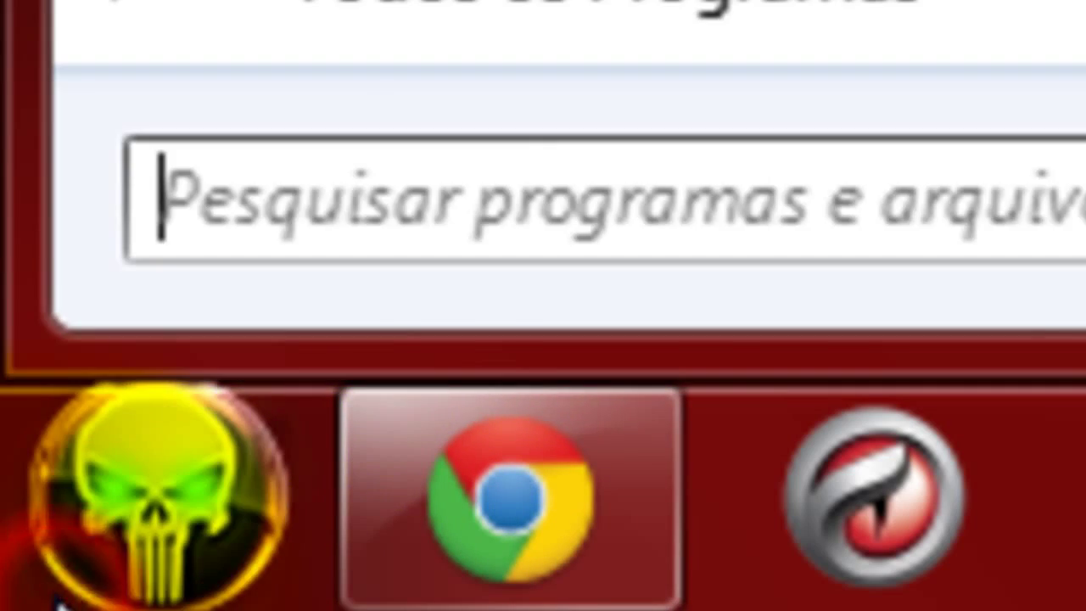
{"action": "left_click", "coordinate": [230, 191]}
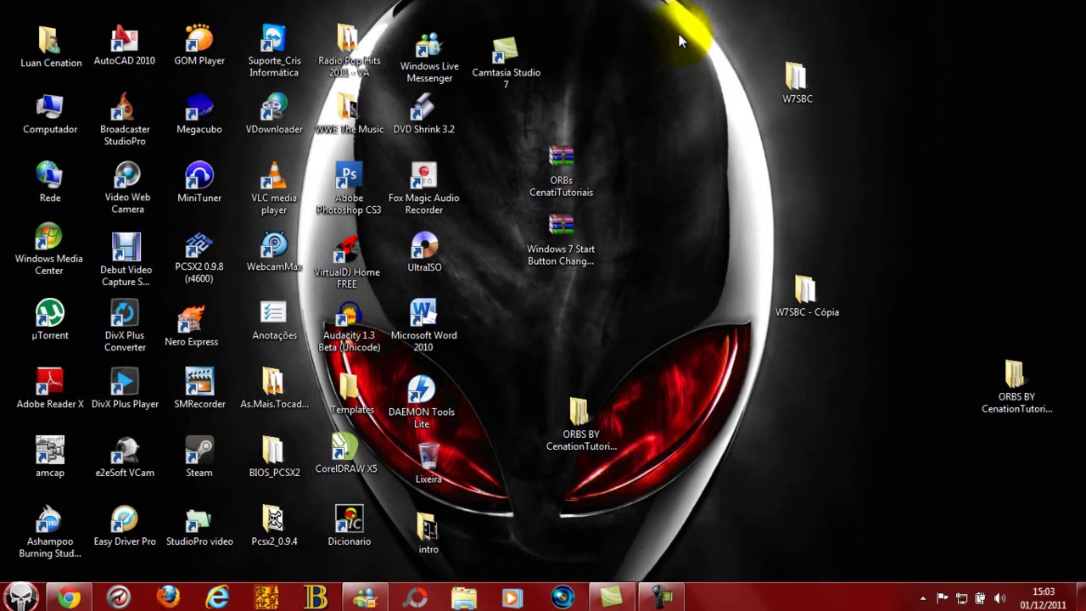
{"action": "left_click_drag", "start_coordinate": [635, 136], "coordinate": [542, 212]}
{"action": "left_click", "coordinate": [653, 217]}
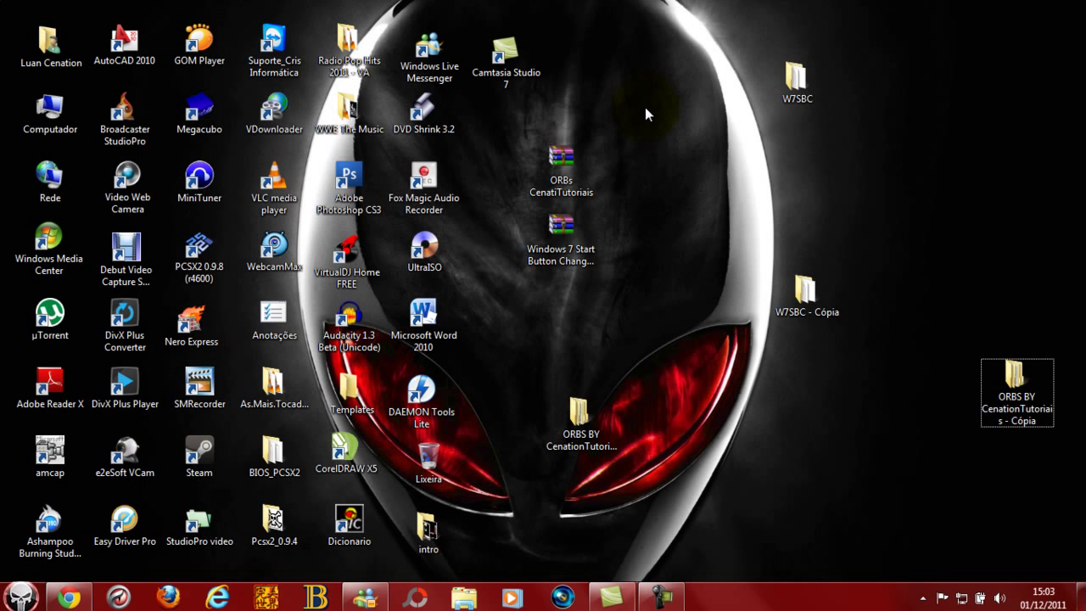
{"action": "left_click_drag", "start_coordinate": [645, 107], "coordinate": [534, 307]}
Move the ORBs CenatiTutoriais archive slightly higher on the desktop, farther from the Windows 7 Start Button Changer archive
{"action": "left_click", "coordinate": [573, 179]}
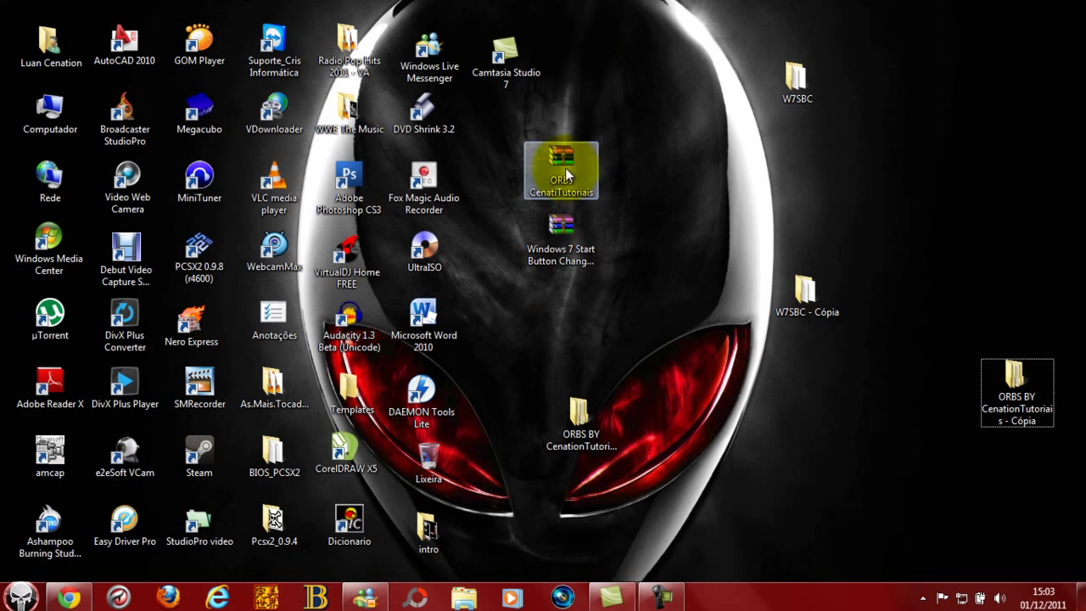
{"action": "left_click_drag", "start_coordinate": [608, 113], "coordinate": [609, 116]}
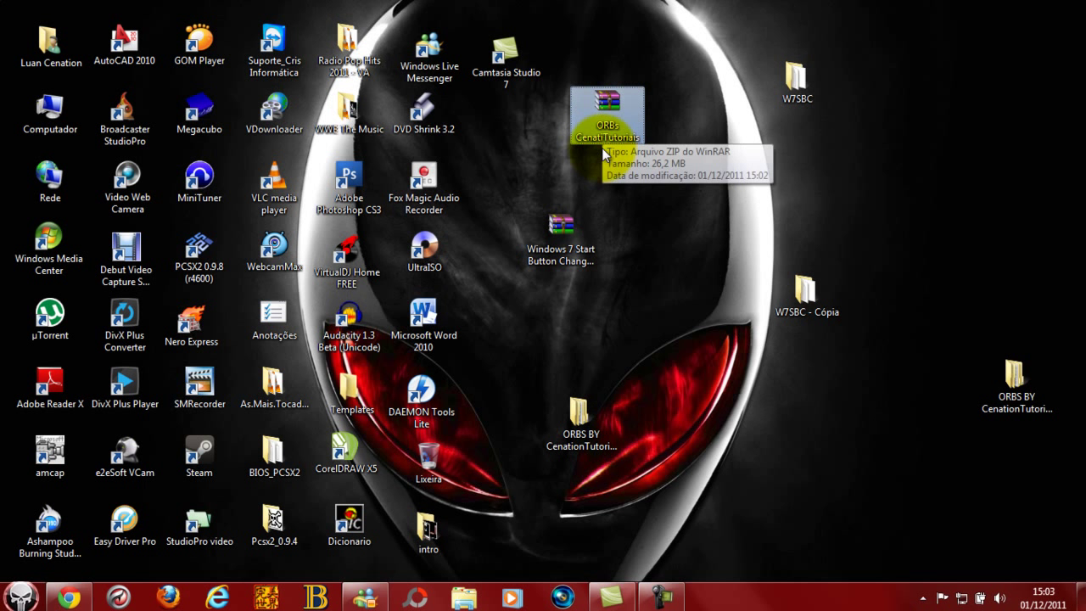
{"action": "left_click", "coordinate": [573, 240]}
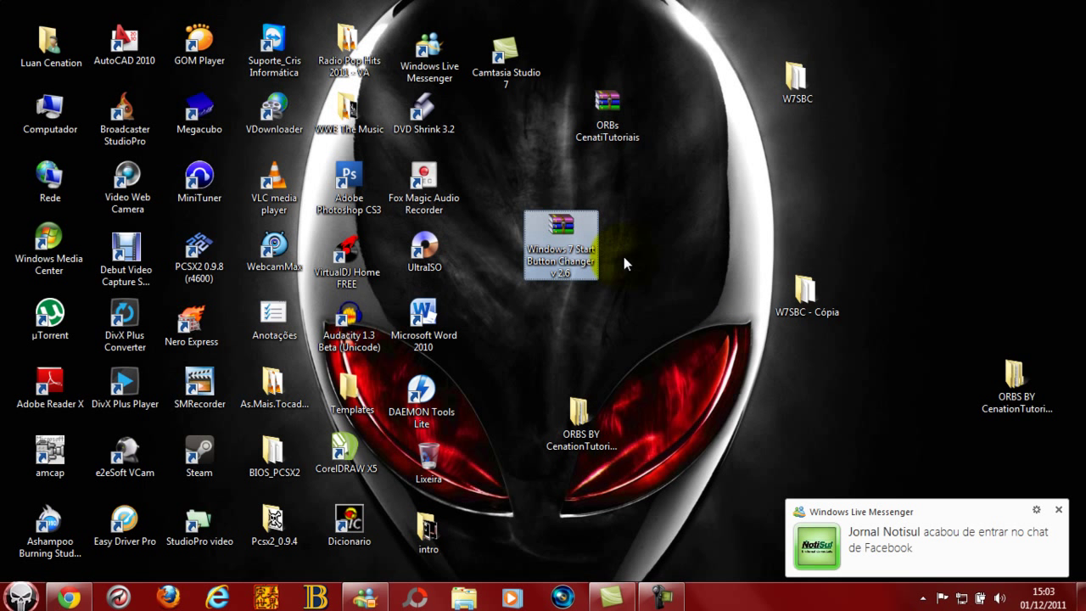
{"action": "left_click_drag", "start_coordinate": [685, 63], "coordinate": [570, 301]}
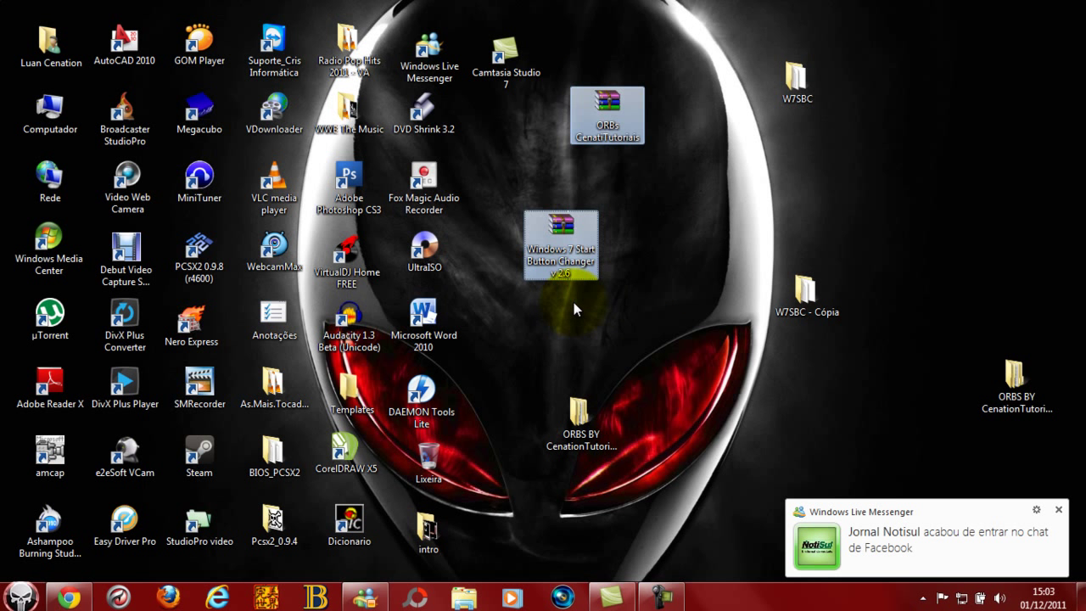
{"action": "left_click", "coordinate": [632, 305]}
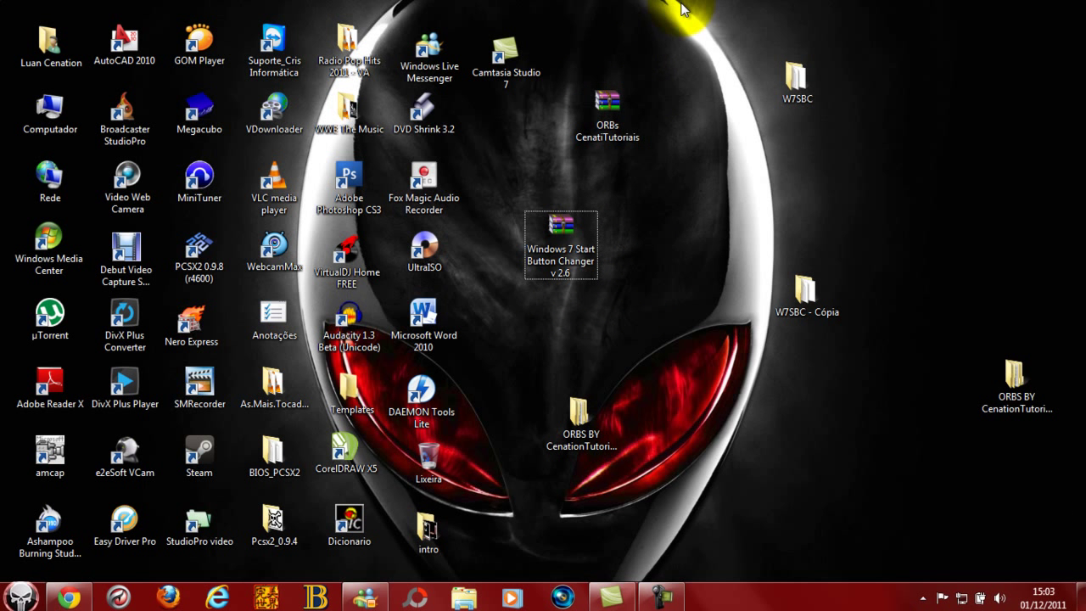
{"action": "left_click_drag", "start_coordinate": [683, 9], "coordinate": [544, 297]}
{"action": "left_click", "coordinate": [626, 374]}
Open the Windows 7 Start Button Changer v 2.6 archive, check the W7SBC folder inside it, and close the archive
{"action": "left_click", "coordinate": [575, 223]}
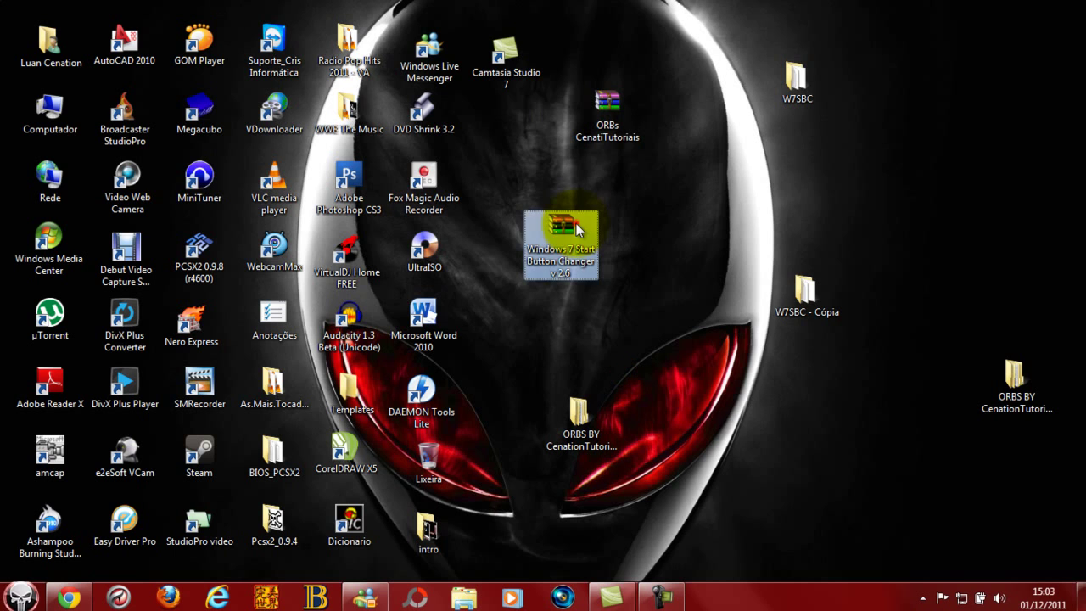
{"action": "double_click", "coordinate": [576, 223]}
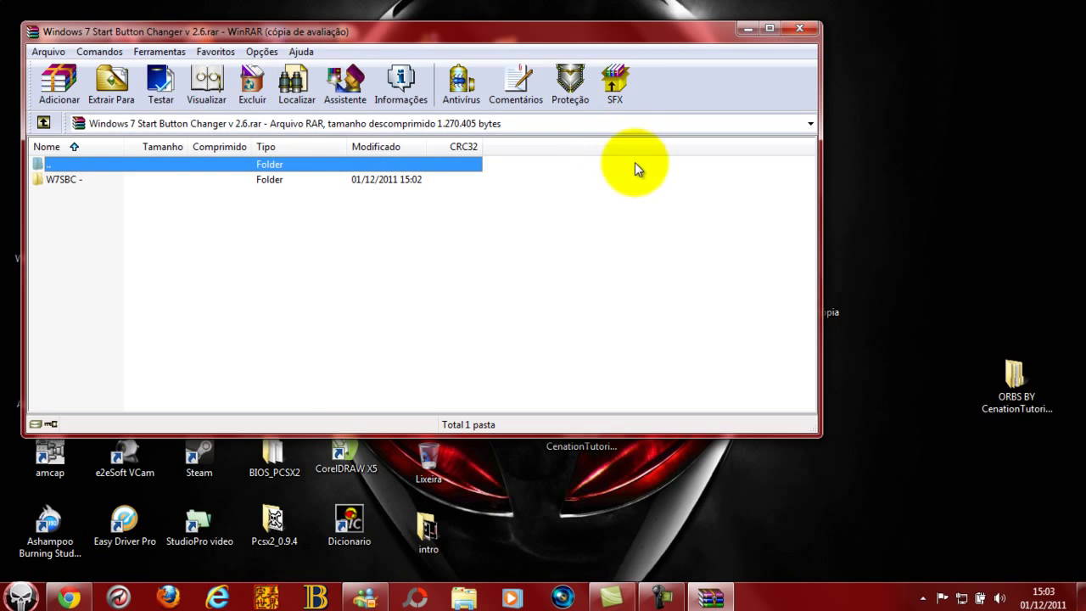
{"action": "left_click", "coordinate": [547, 167]}
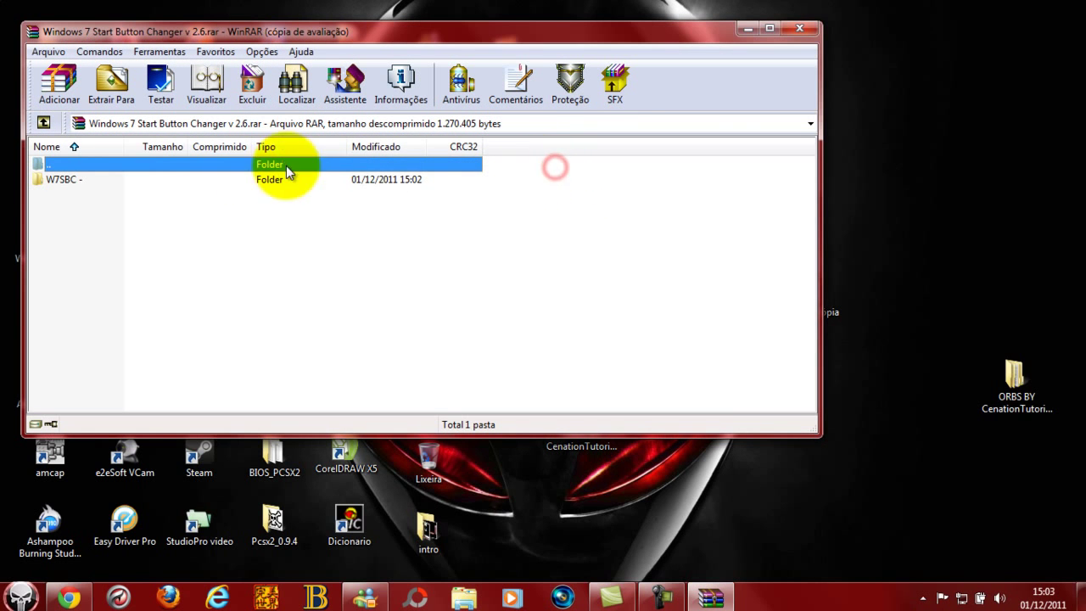
{"action": "left_click", "coordinate": [87, 180]}
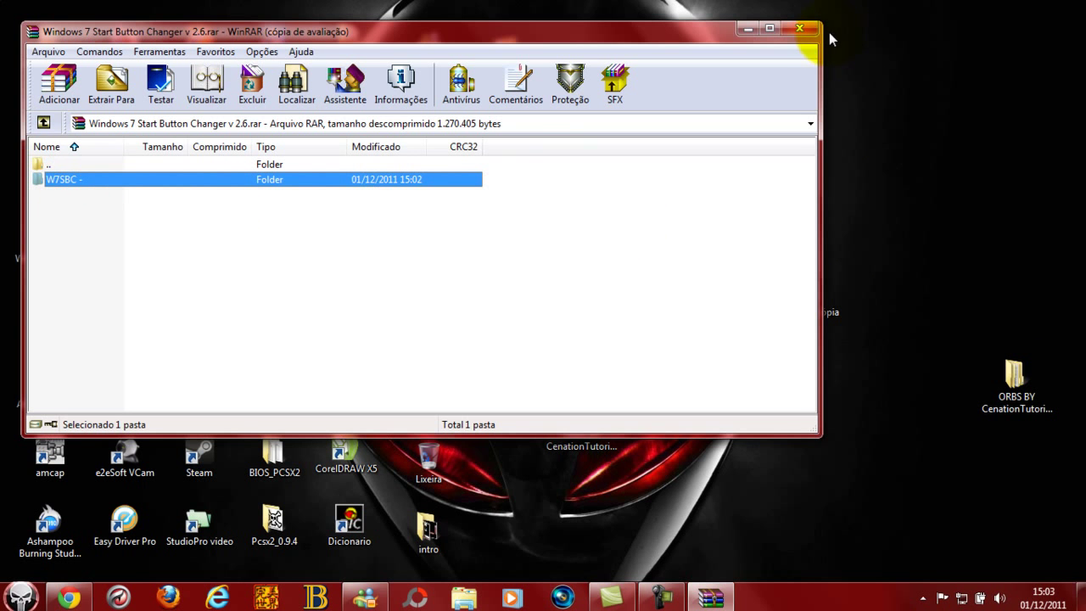
{"action": "left_click", "coordinate": [799, 28]}
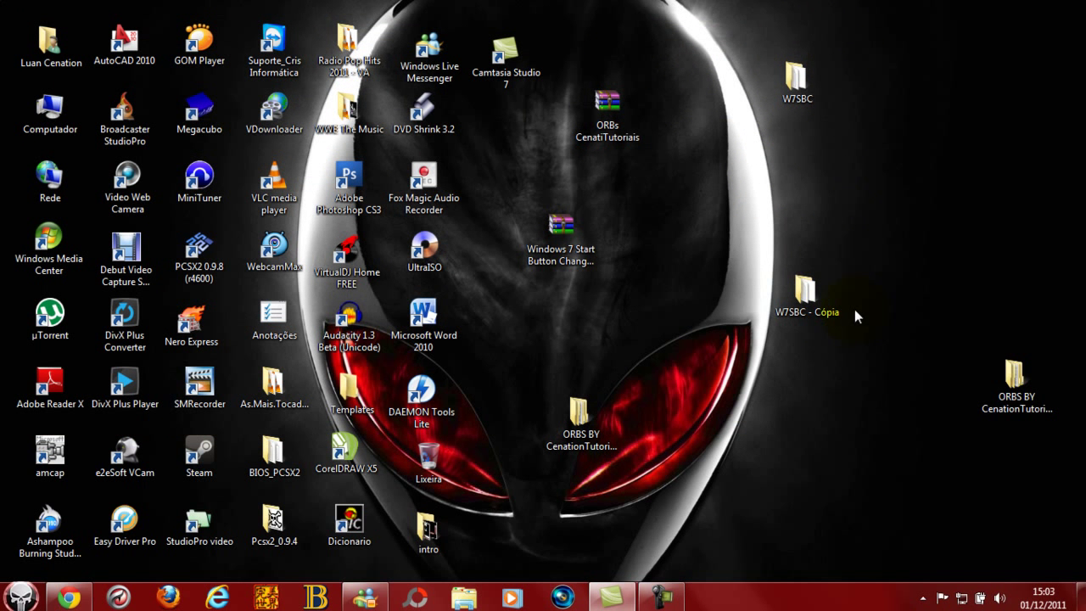
Place the ORBS BY CenationTutoriais folder below W7SBC on the desktop and delete both folder copies marked Cópia
{"action": "left_click_drag", "start_coordinate": [810, 311], "coordinate": [804, 257]}
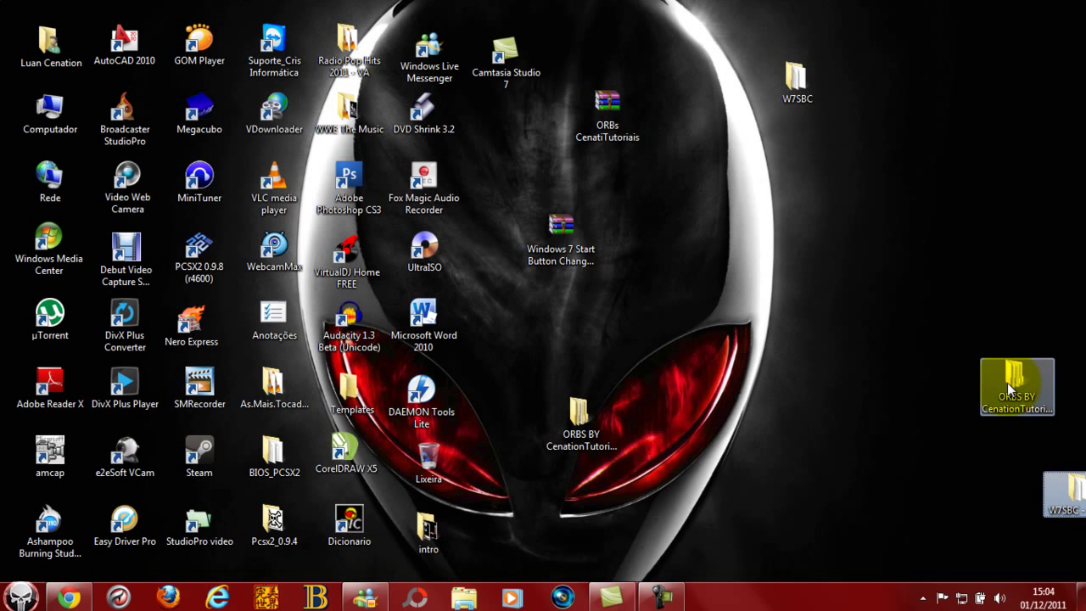
{"action": "left_click_drag", "start_coordinate": [1015, 383], "coordinate": [1071, 397]}
{"action": "left_click_drag", "start_coordinate": [582, 415], "coordinate": [806, 180]}
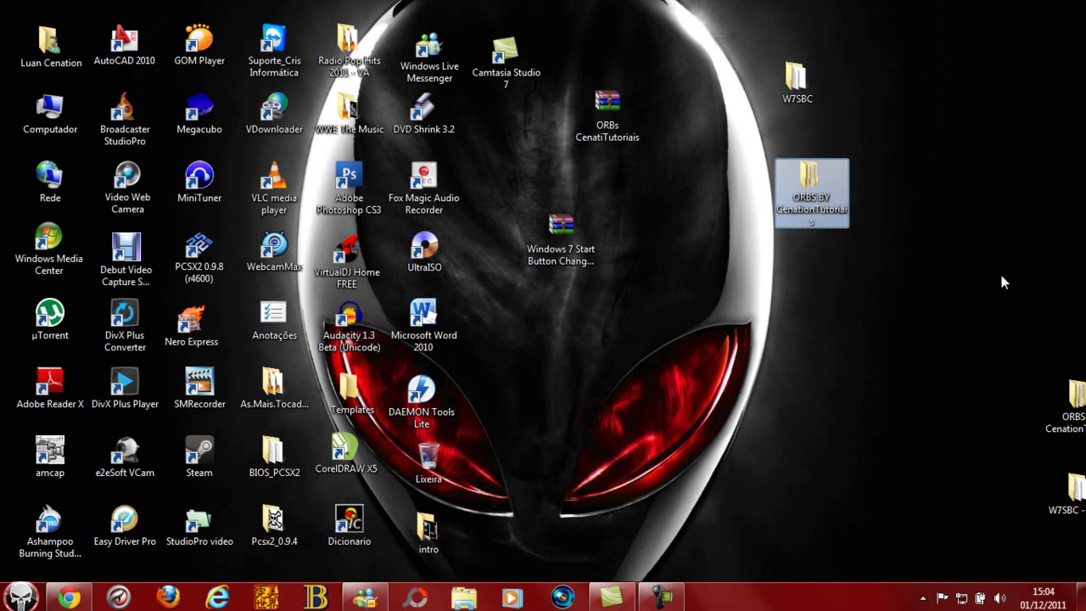
{"action": "left_click_drag", "start_coordinate": [984, 218], "coordinate": [1084, 592]}
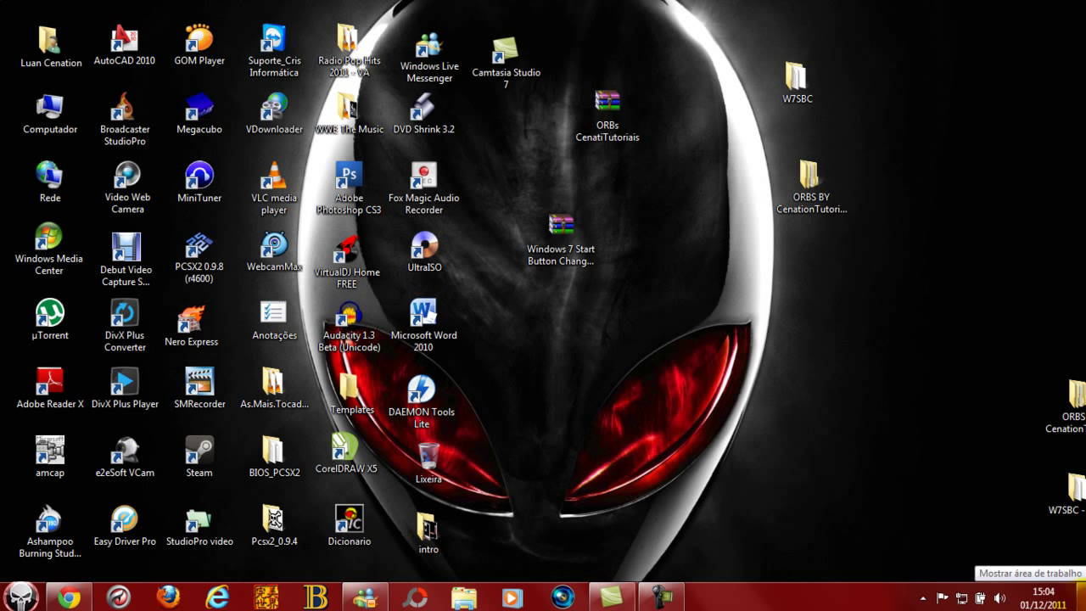
{"action": "key", "text": "Delete"}
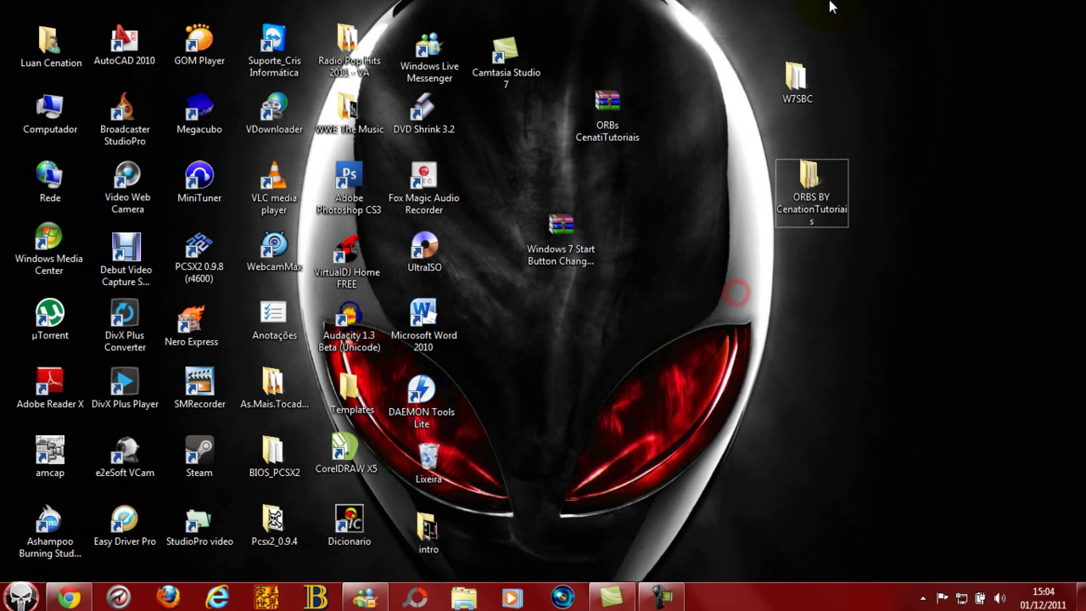
Move the W7SBC and ORBS BY CenationTutoriais folders together farther down the desktop
{"action": "left_click_drag", "start_coordinate": [937, 19], "coordinate": [780, 246]}
{"action": "left_click_drag", "start_coordinate": [807, 193], "coordinate": [813, 406]}
{"action": "left_click", "coordinate": [973, 312]}
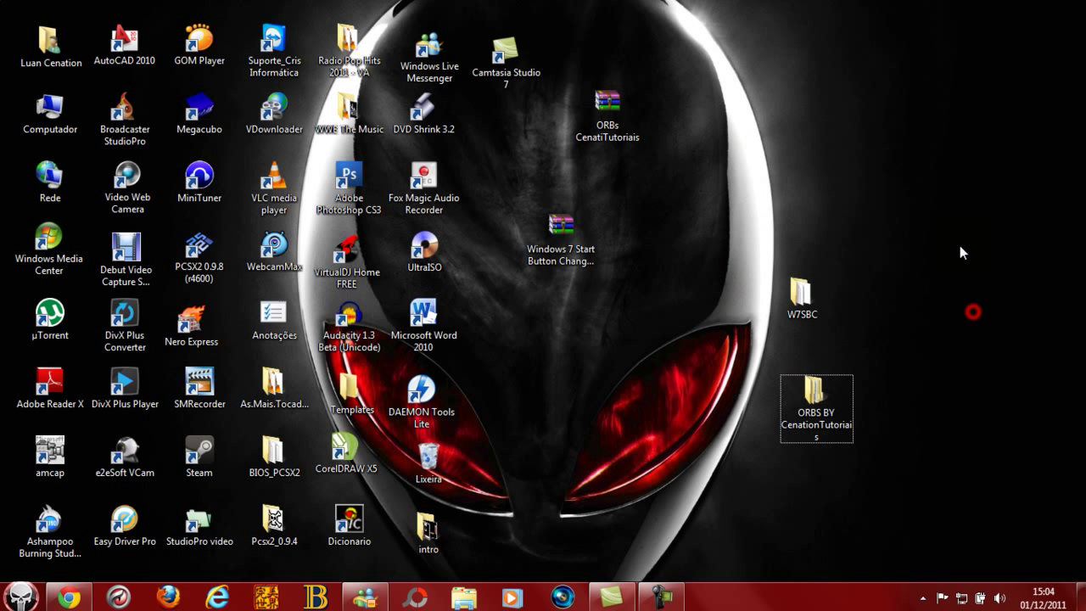
{"action": "left_click_drag", "start_coordinate": [960, 246], "coordinate": [729, 561]}
{"action": "left_click", "coordinate": [927, 276]}
{"action": "left_click_drag", "start_coordinate": [901, 243], "coordinate": [832, 468]}
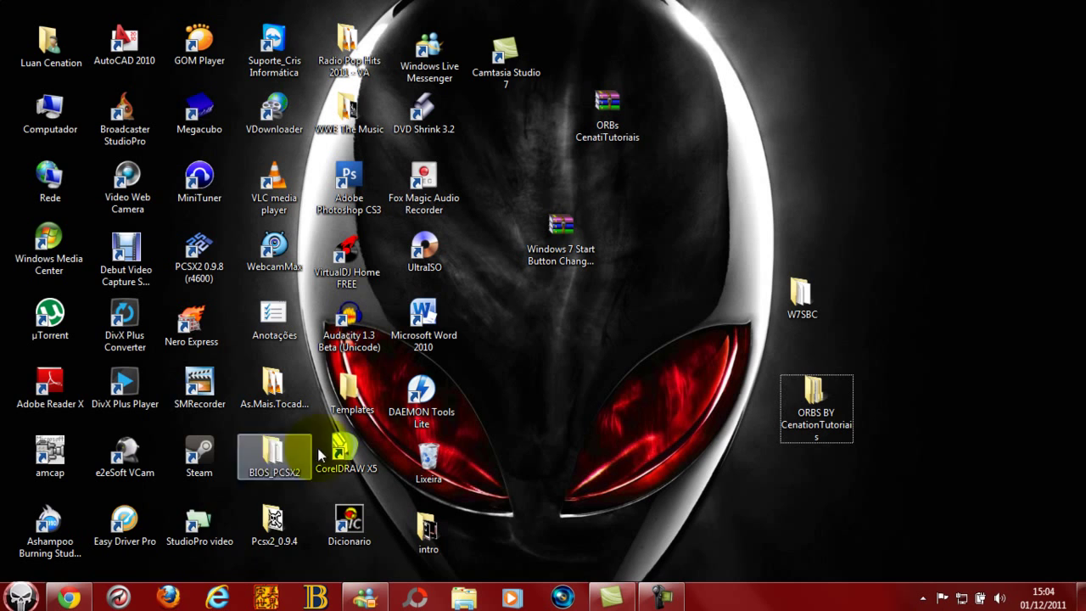
Open the Windows folder on Disco Local (C:) starting from Computador
{"action": "left_click", "coordinate": [21, 594]}
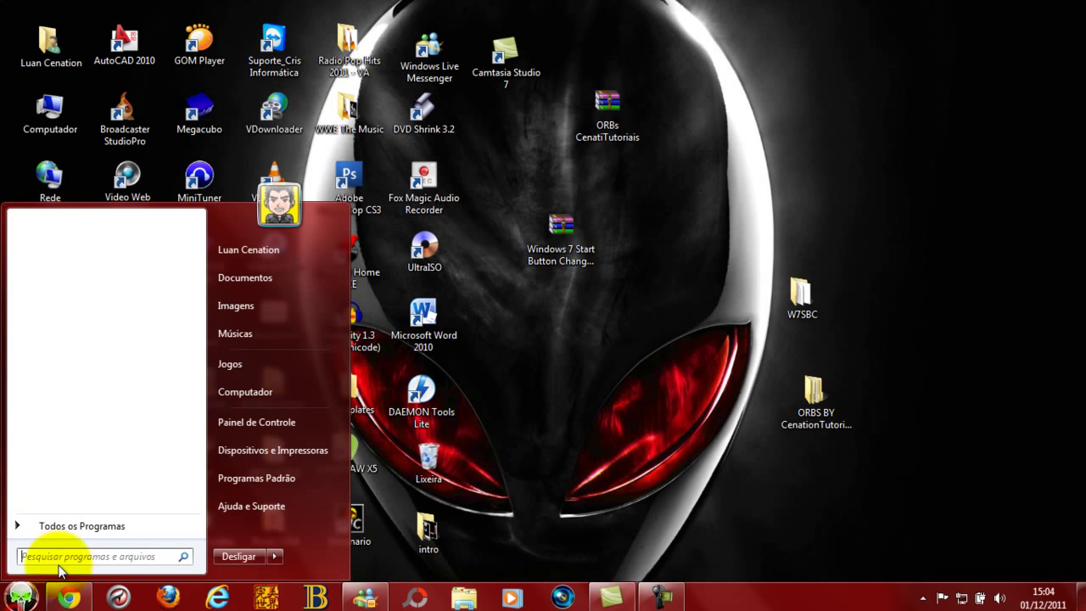
{"action": "left_click", "coordinate": [259, 392]}
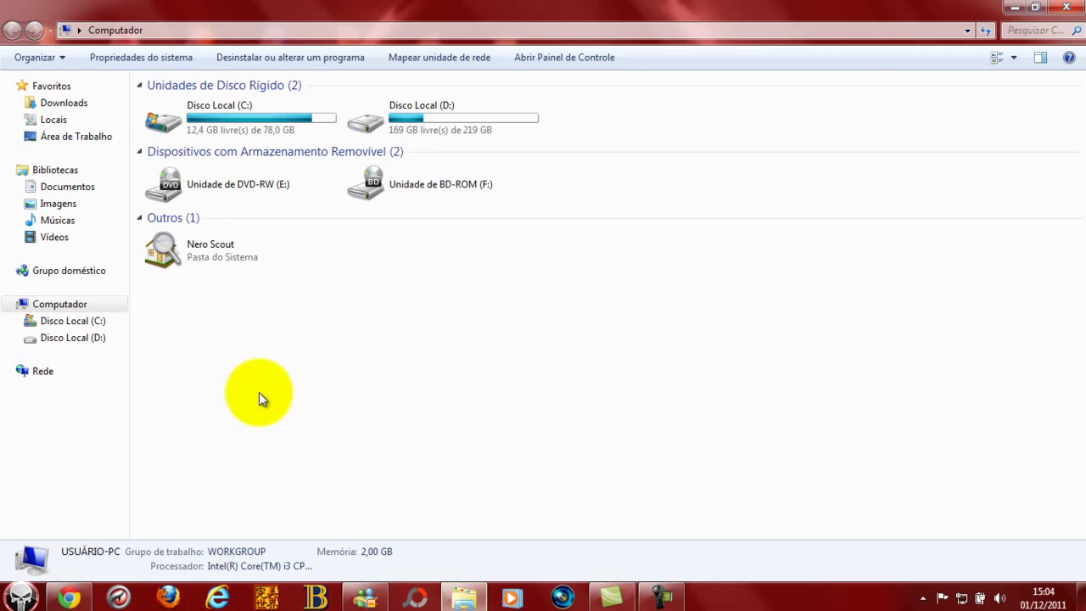
{"action": "double_click", "coordinate": [292, 123]}
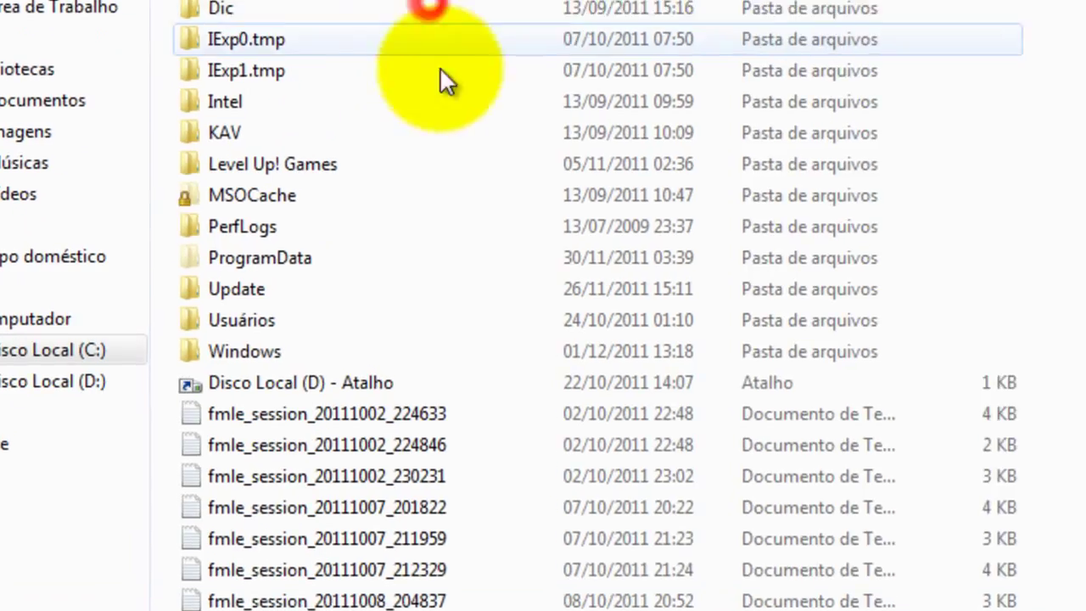
{"action": "scroll", "coordinate": [466, 305], "scroll_direction": "down", "scroll_amount": 8}
{"action": "scroll", "coordinate": [465, 305], "scroll_direction": "up", "scroll_amount": 7}
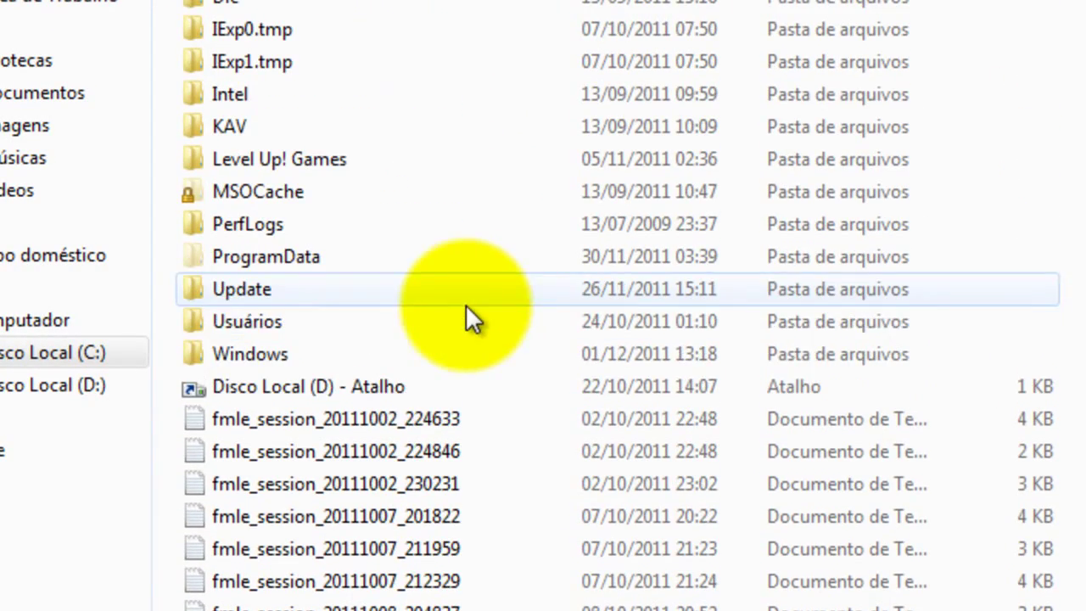
{"action": "double_click", "coordinate": [196, 355]}
Find the explorer application in the Windows folder and open its properties
{"action": "scroll", "coordinate": [234, 408], "scroll_direction": "down", "scroll_amount": 15}
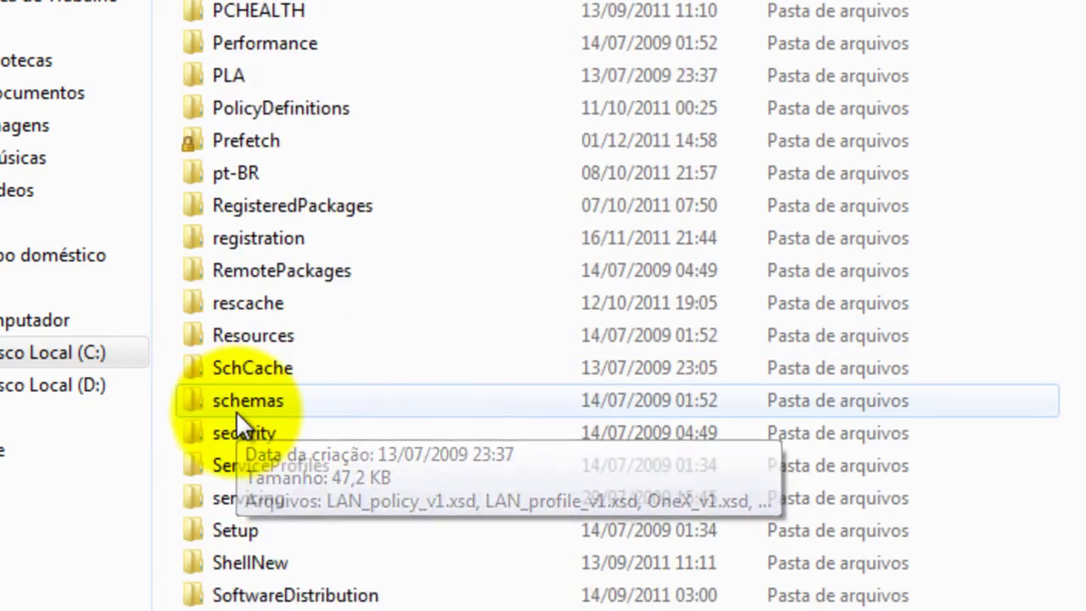
{"action": "scroll", "coordinate": [236, 411], "scroll_direction": "down", "scroll_amount": 5}
{"action": "scroll", "coordinate": [470, 391], "scroll_direction": "up", "scroll_amount": 11}
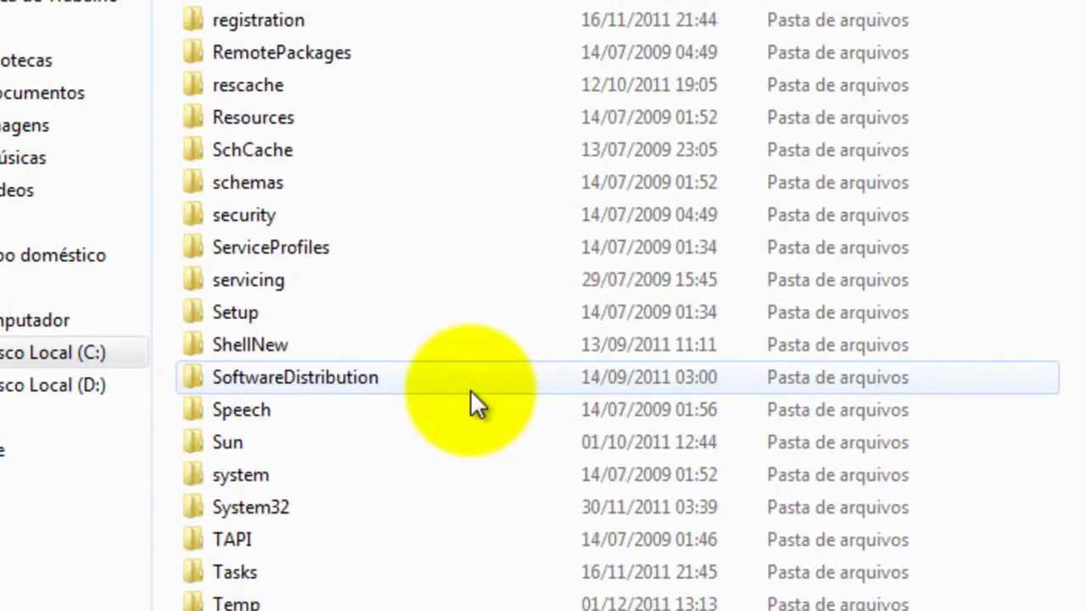
{"action": "scroll", "coordinate": [470, 389], "scroll_direction": "down", "scroll_amount": 4}
{"action": "scroll", "coordinate": [471, 392], "scroll_direction": "down", "scroll_amount": 7}
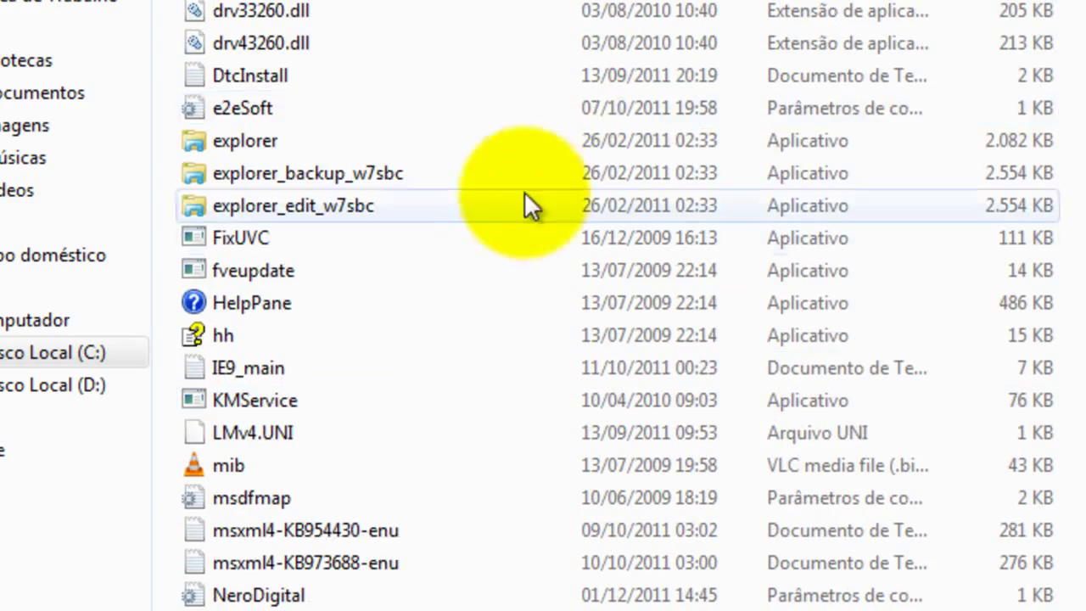
{"action": "scroll", "coordinate": [480, 97], "scroll_direction": "up", "scroll_amount": 4}
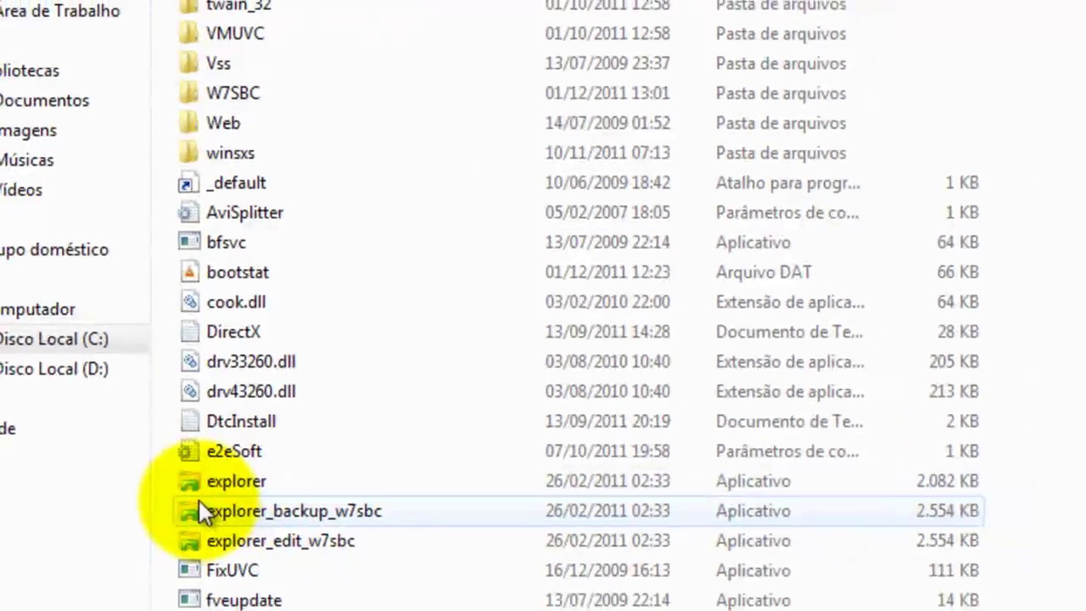
{"action": "mouse_move", "coordinate": [222, 507]}
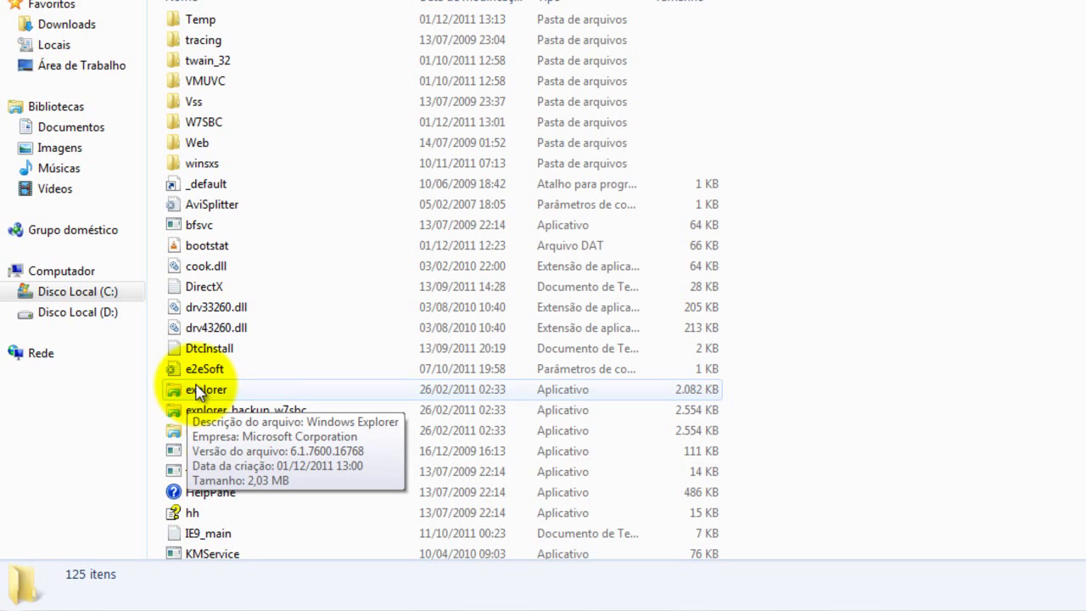
{"action": "right_click", "coordinate": [198, 392]}
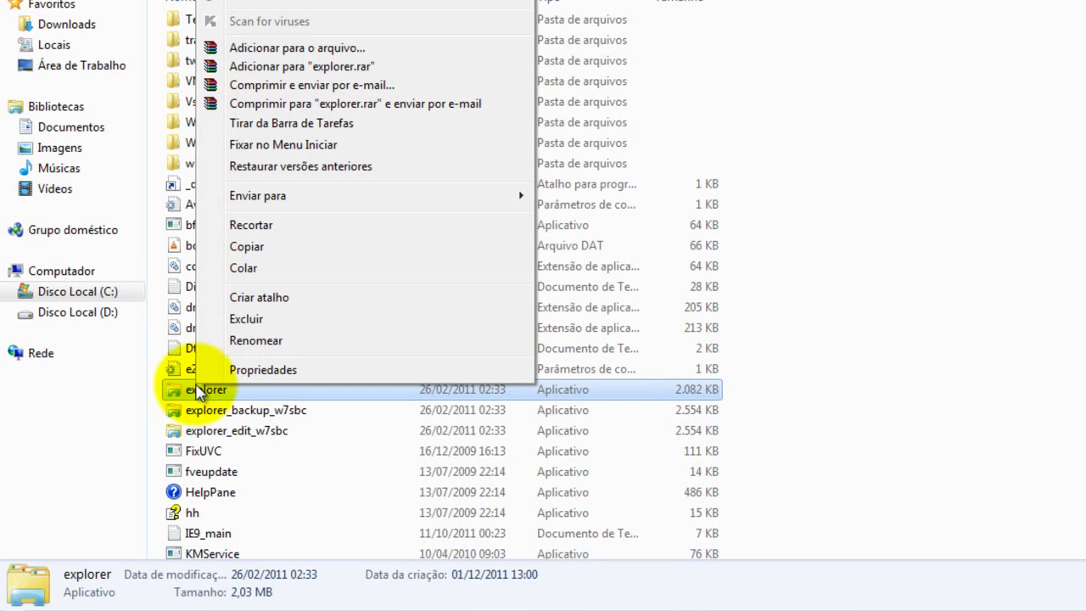
{"action": "left_click", "coordinate": [220, 371]}
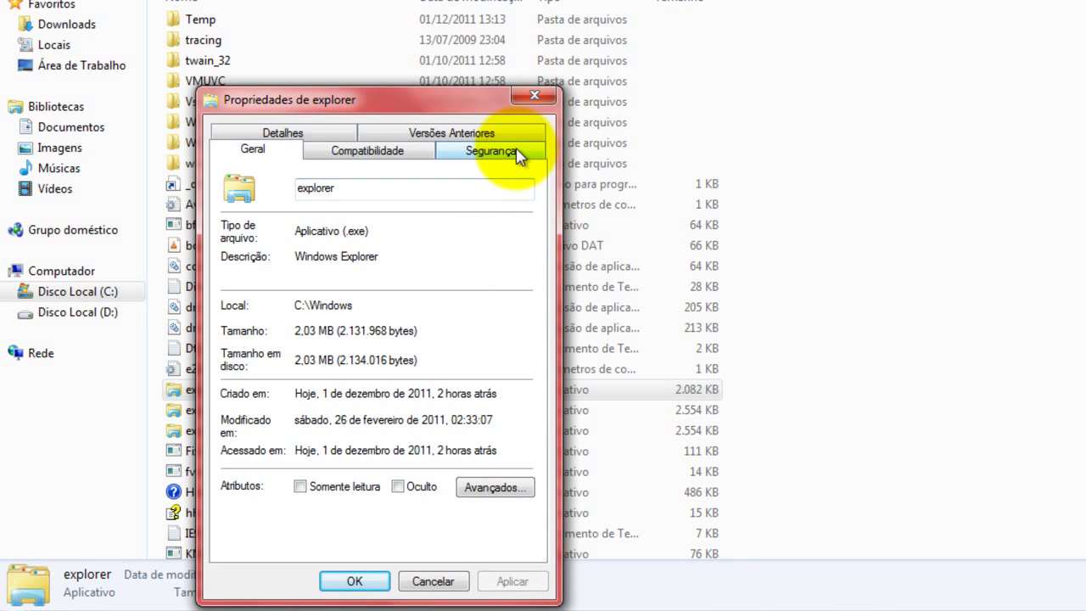
Open the advanced security settings for explorer.exe and move their dialog higher on the screen
{"action": "left_click", "coordinate": [515, 154]}
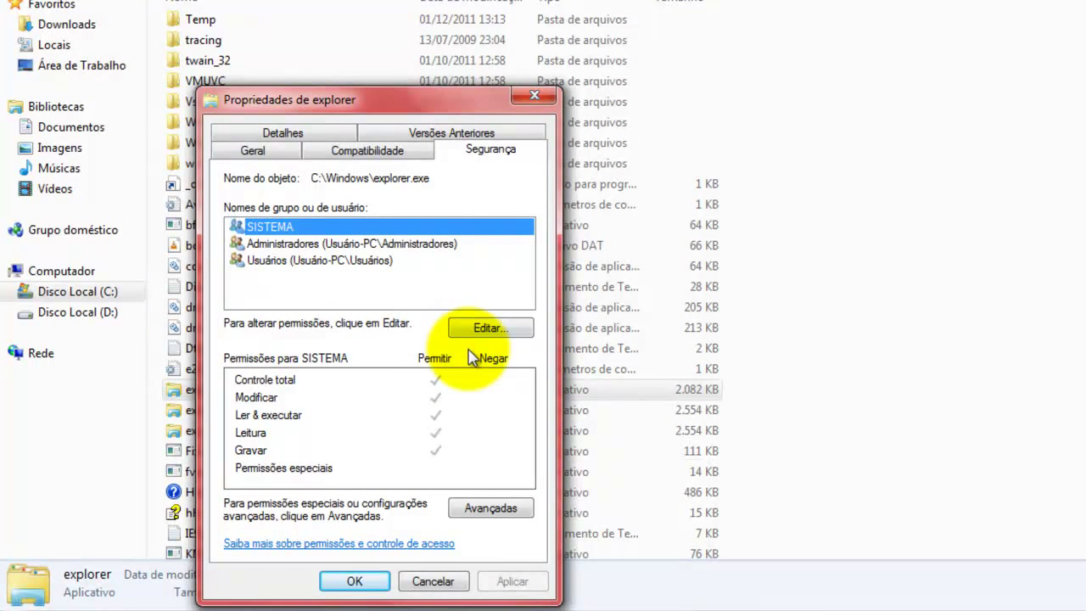
{"action": "left_click", "coordinate": [500, 509]}
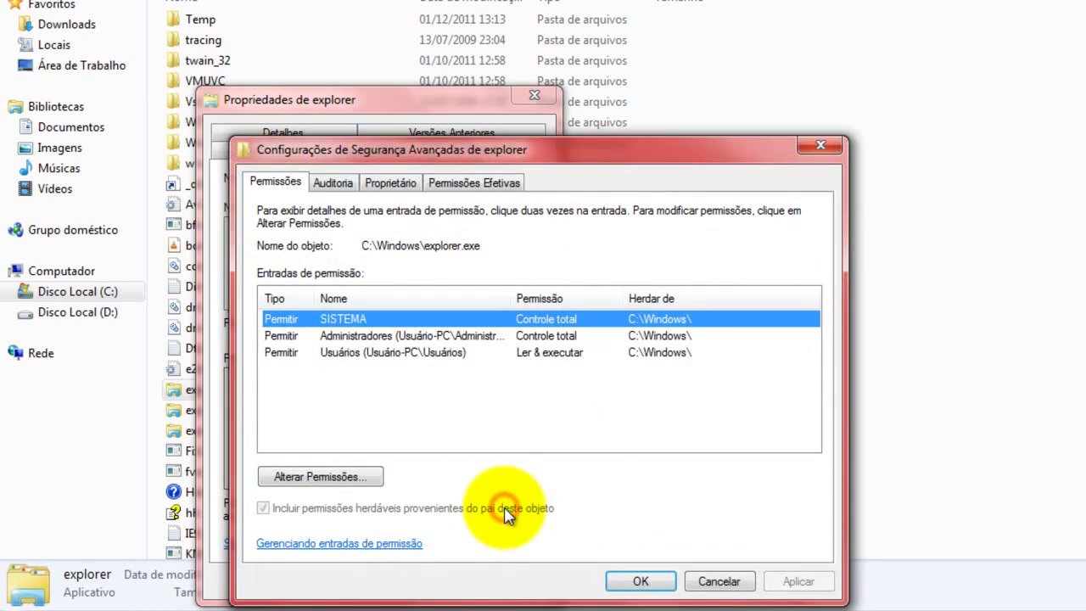
{"action": "left_click_drag", "start_coordinate": [427, 161], "coordinate": [451, 40]}
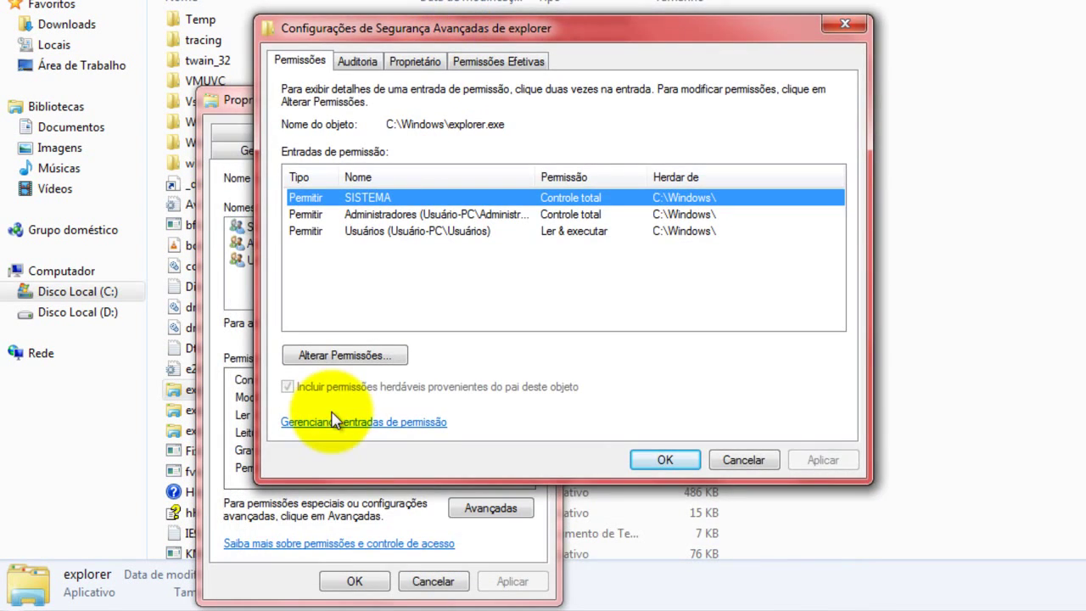
Check that explorer.exe includes inheritable permissions from its parent in the editable permission settings, and accept all open security dialogs
{"action": "left_click", "coordinate": [363, 356]}
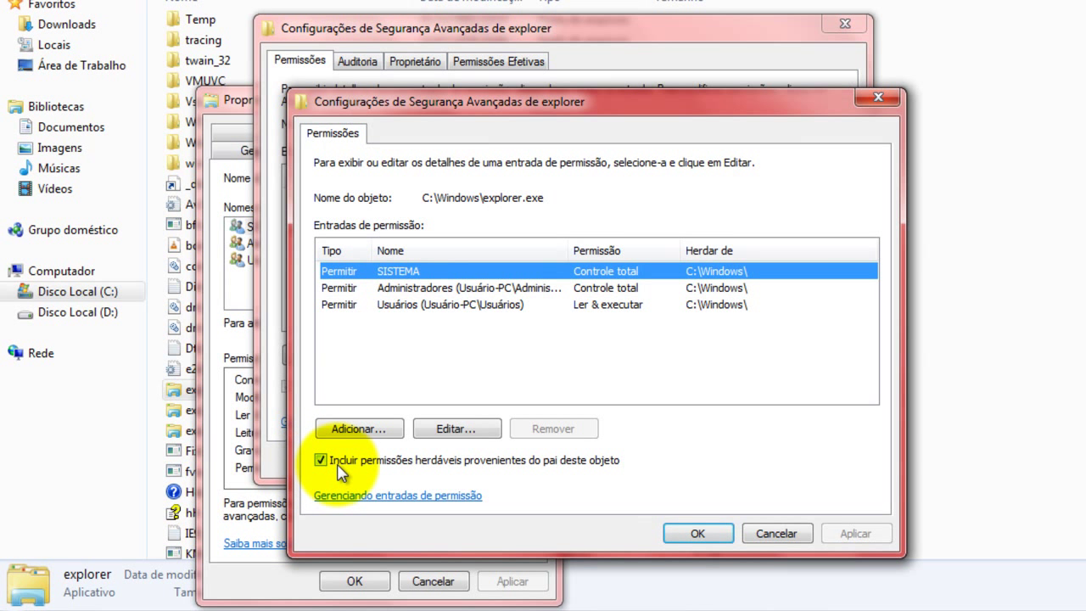
{"action": "left_click", "coordinate": [698, 533]}
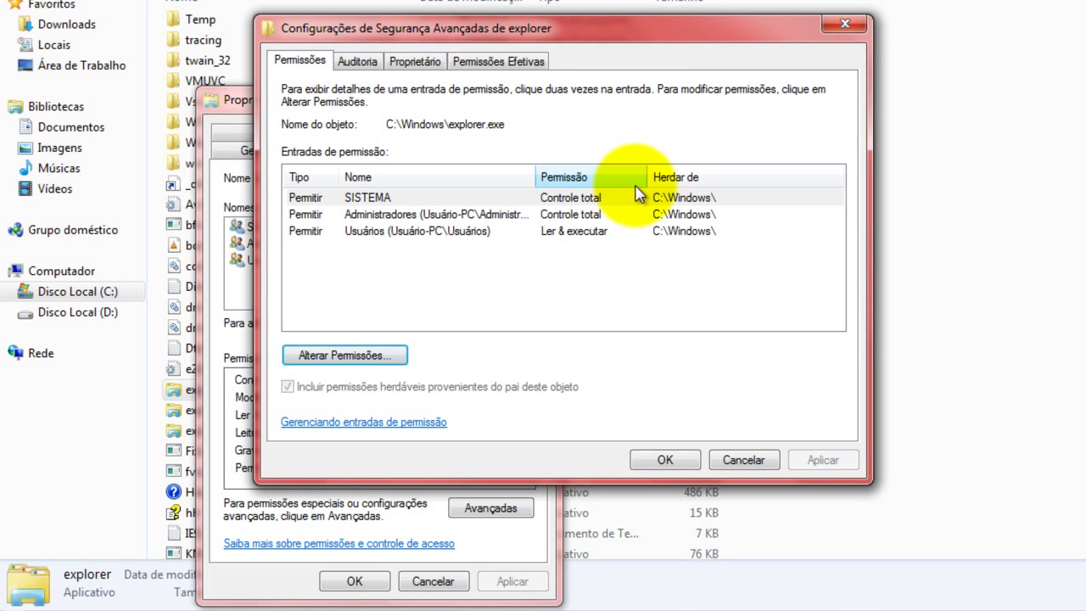
{"action": "left_click", "coordinate": [666, 458]}
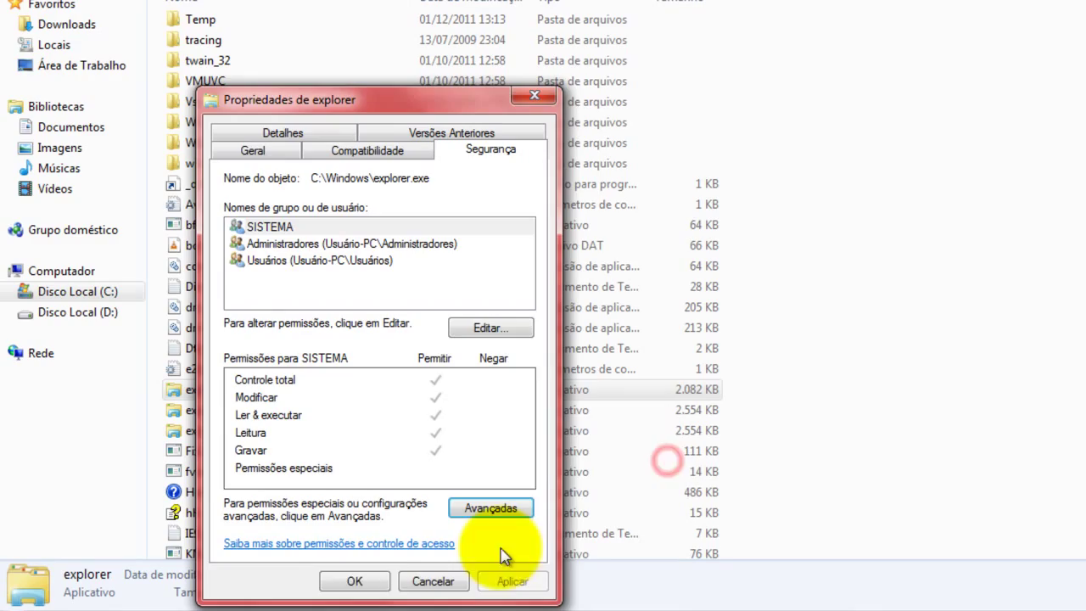
{"action": "left_click", "coordinate": [355, 581]}
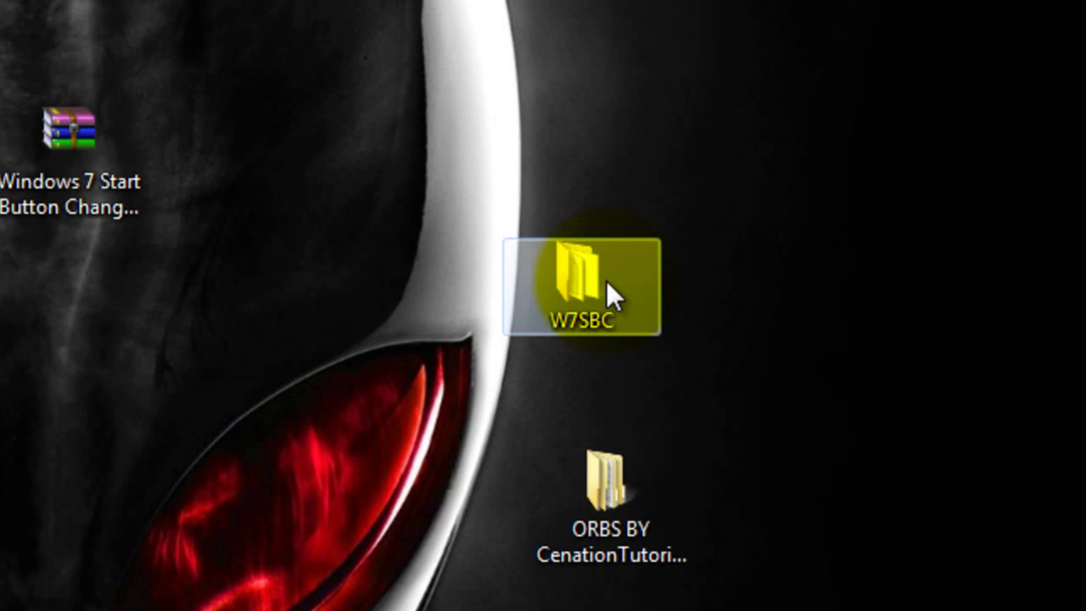
Launch Windows 7 Start Button Changer v 2.6 from the W7SBC folder and browse for a new orb in the desktop's ORBS BY CenationTutoriais folder
{"action": "double_click", "coordinate": [606, 280]}
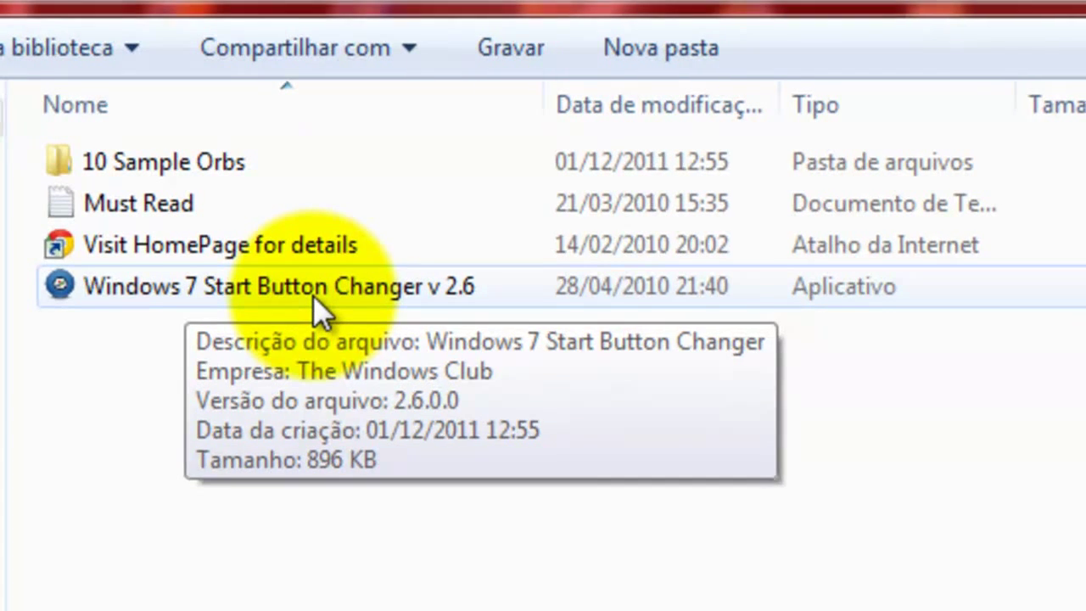
{"action": "double_click", "coordinate": [313, 299]}
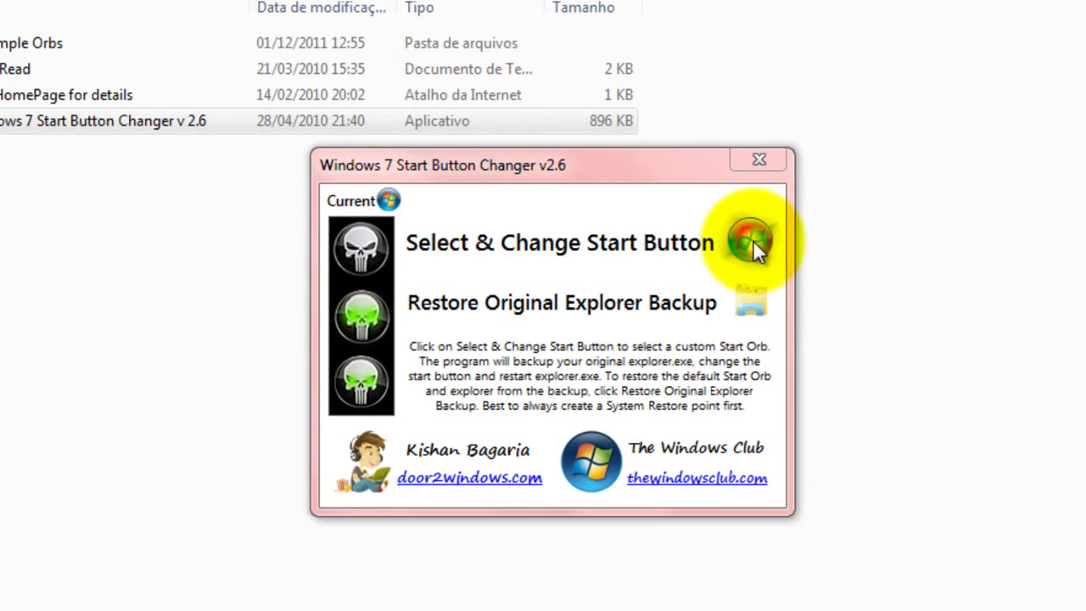
{"action": "left_click", "coordinate": [753, 240]}
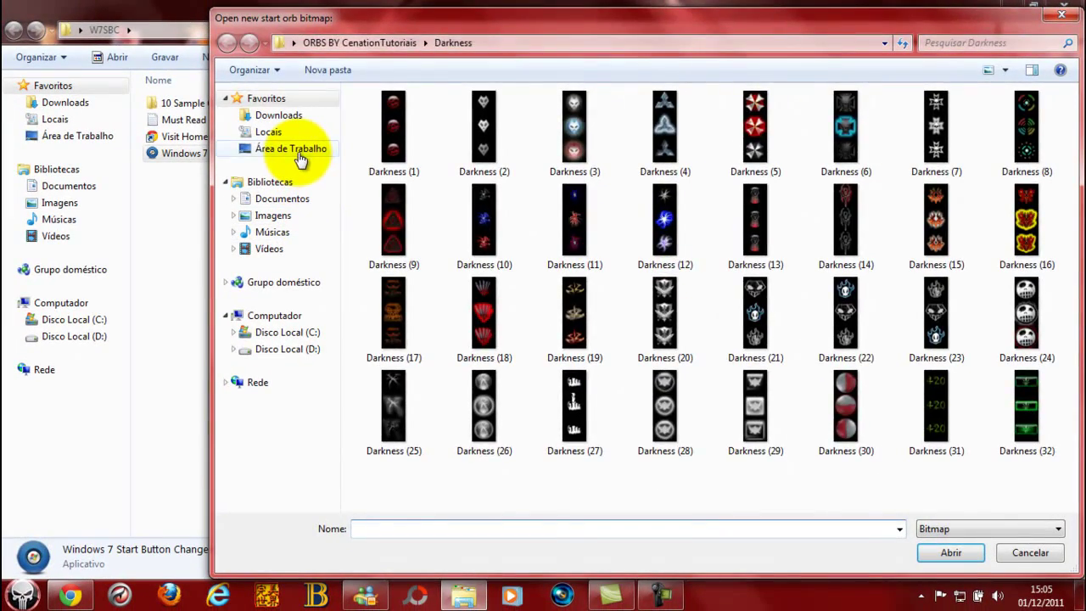
{"action": "left_click", "coordinate": [297, 152]}
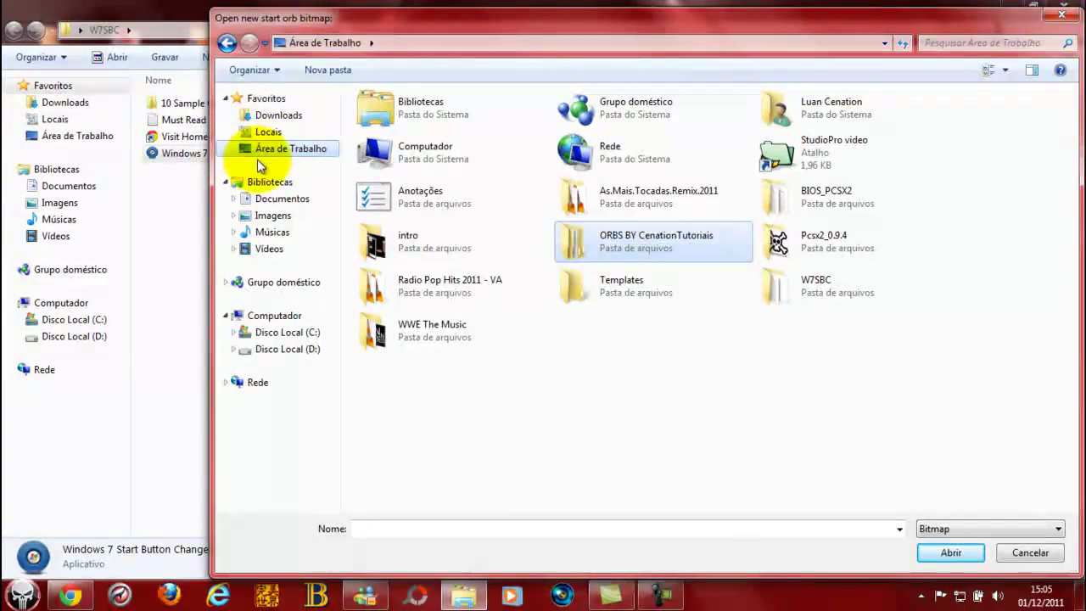
{"action": "left_click", "coordinate": [697, 336]}
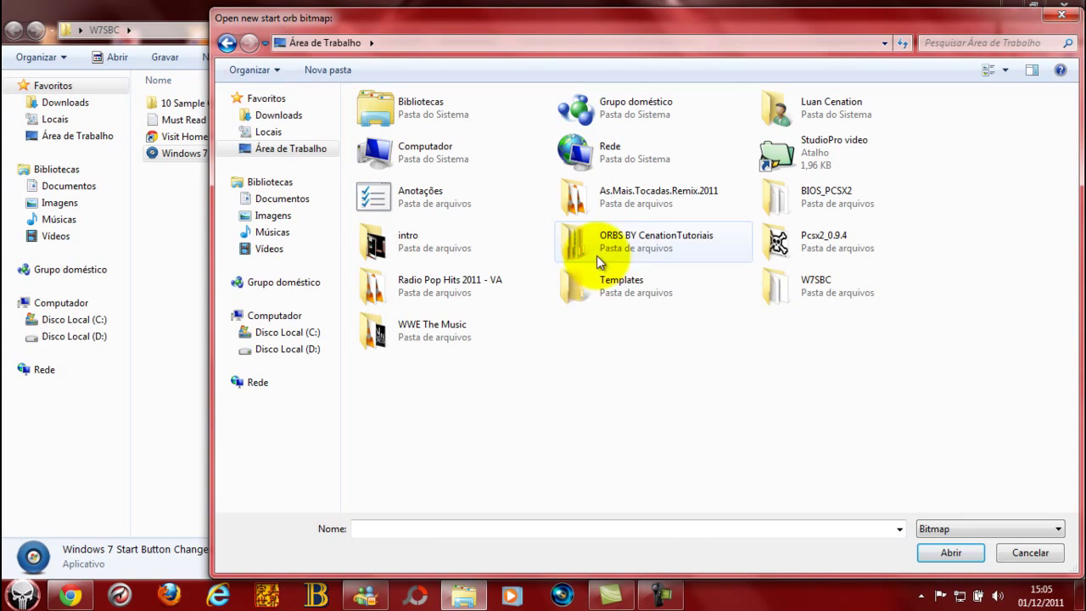
{"action": "mouse_move", "coordinate": [623, 246]}
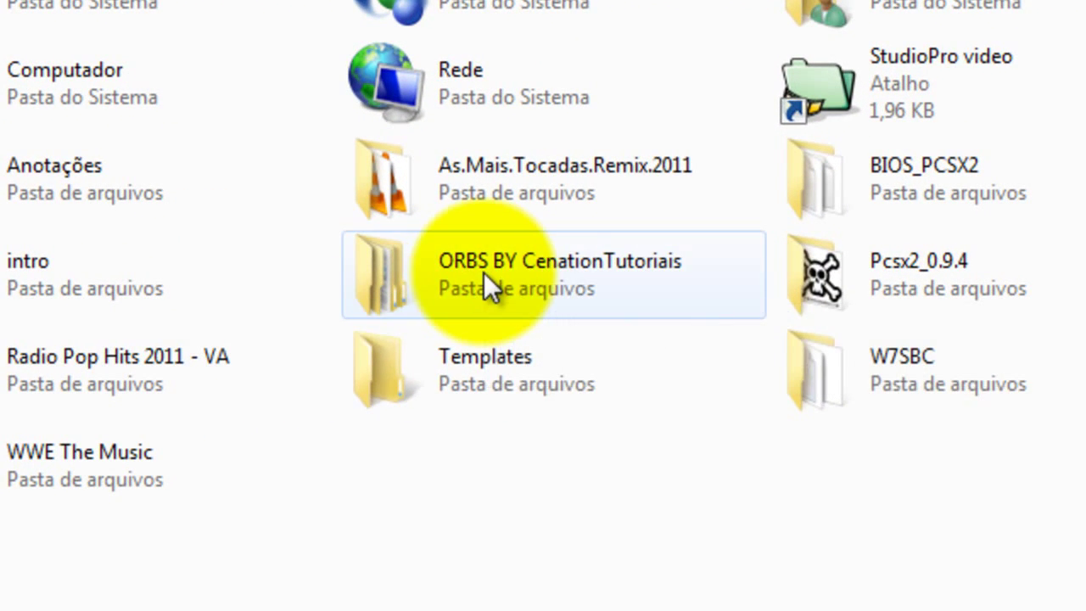
{"action": "double_click", "coordinate": [483, 273]}
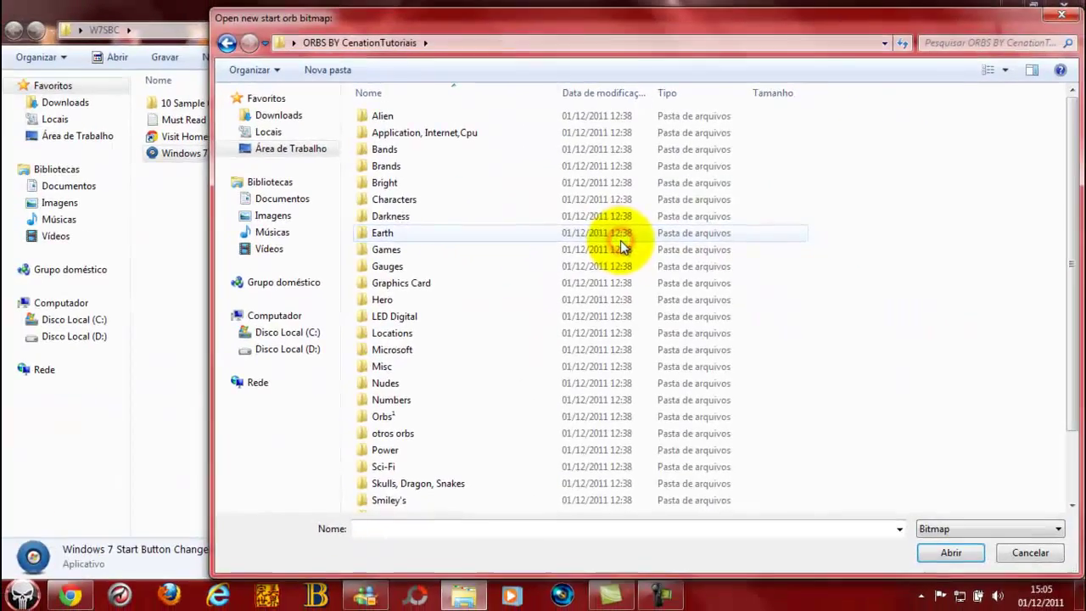
Change the Start button to the Guide copy orb from the Misc folder and test it by opening and closing the Start menu
{"action": "scroll", "coordinate": [480, 229], "scroll_direction": "down", "scroll_amount": 1}
{"action": "scroll", "coordinate": [480, 229], "scroll_direction": "up", "scroll_amount": 1}
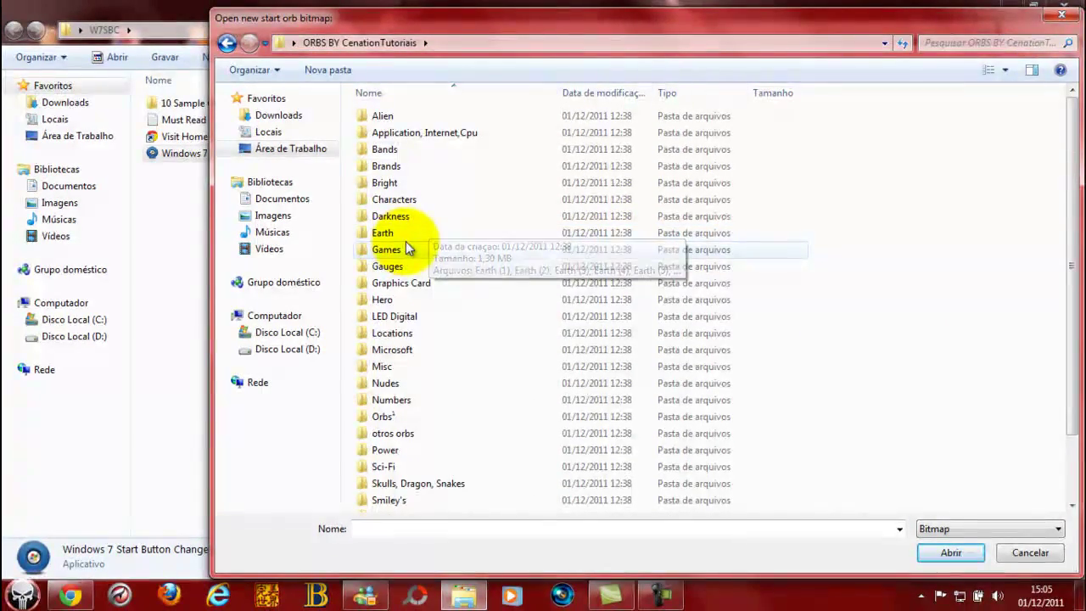
{"action": "scroll", "coordinate": [412, 331], "scroll_direction": "down", "scroll_amount": 2}
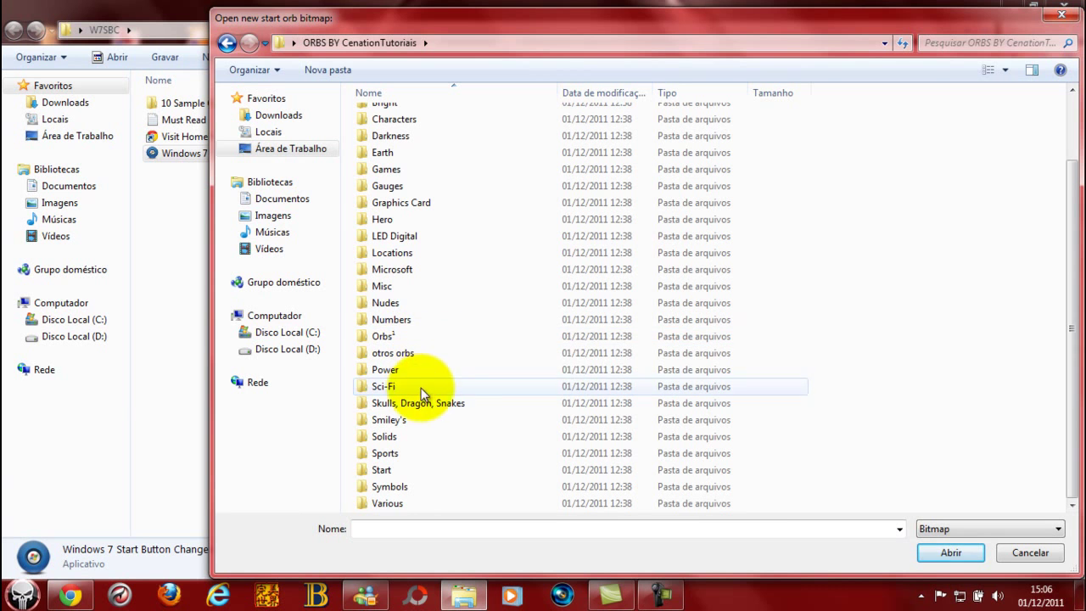
{"action": "scroll", "coordinate": [474, 365], "scroll_direction": "up", "scroll_amount": 2}
{"action": "scroll", "coordinate": [473, 365], "scroll_direction": "down", "scroll_amount": 2}
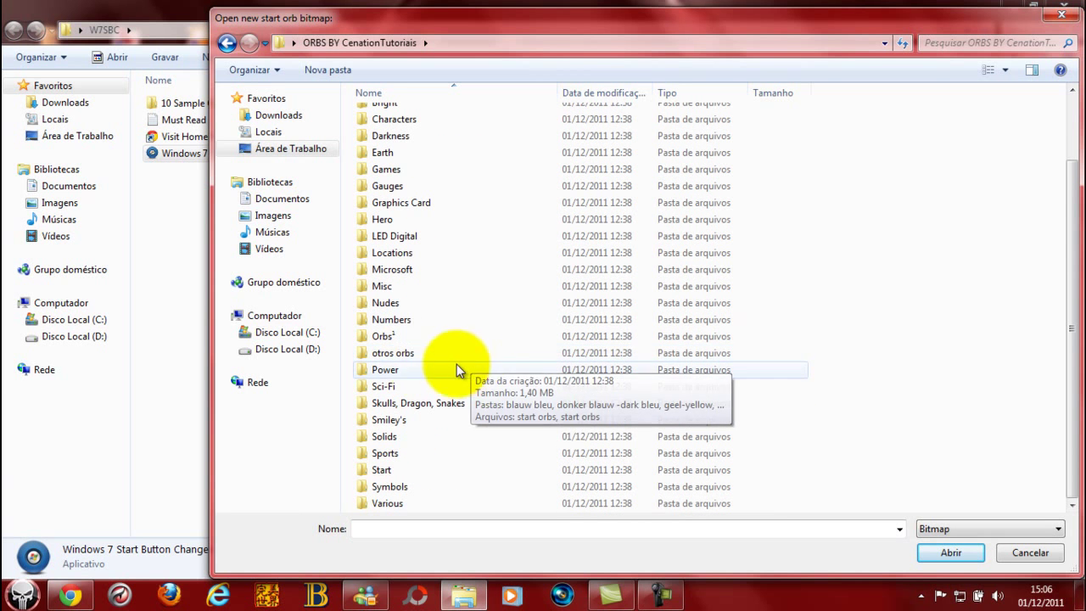
{"action": "double_click", "coordinate": [411, 292]}
{"action": "left_click", "coordinate": [537, 386]}
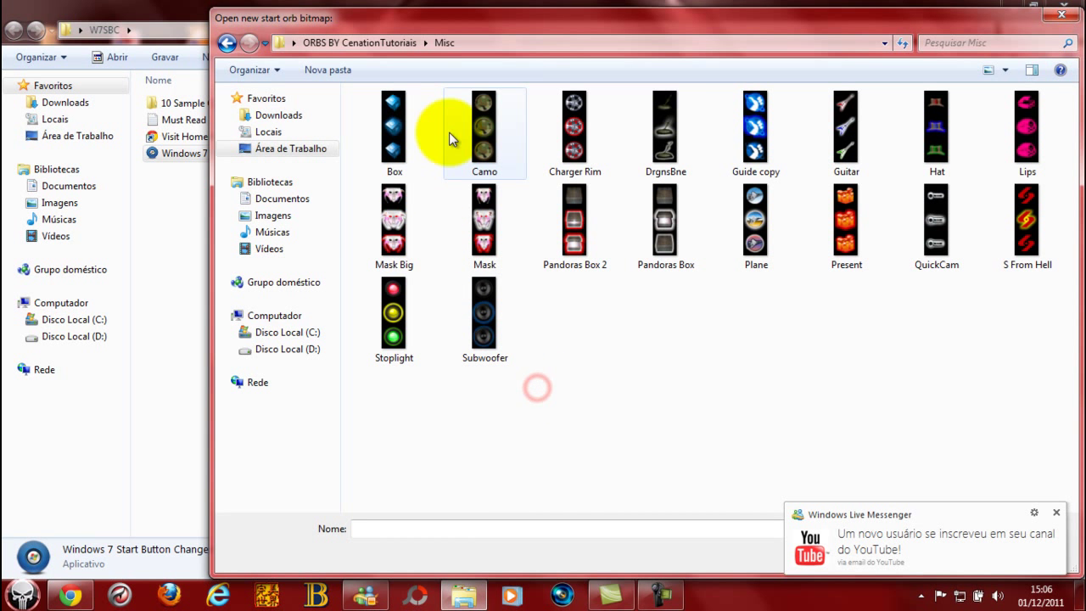
{"action": "left_click", "coordinate": [910, 347]}
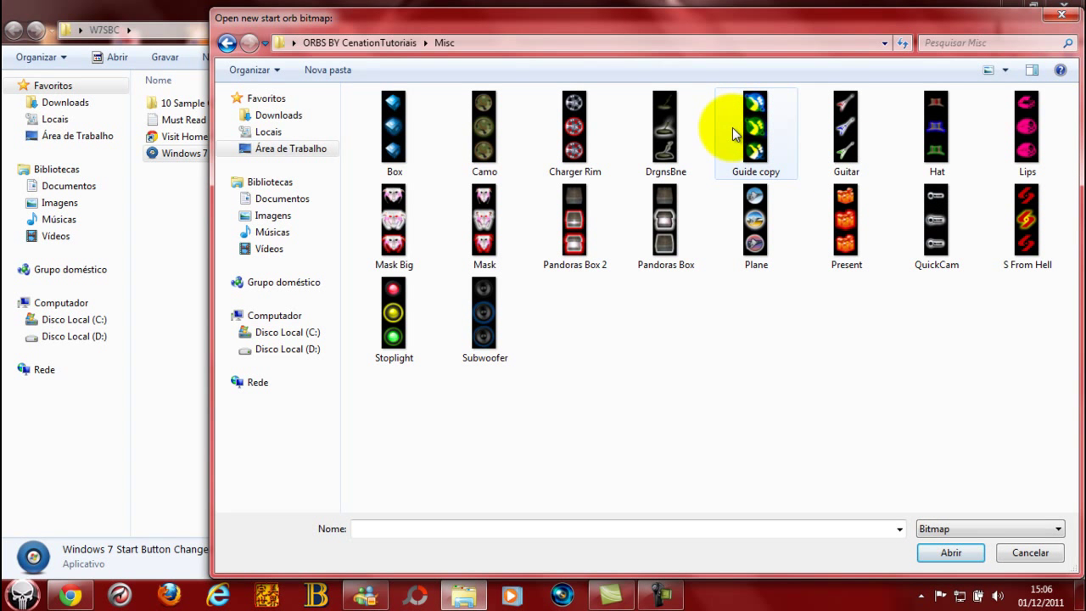
{"action": "double_click", "coordinate": [777, 124]}
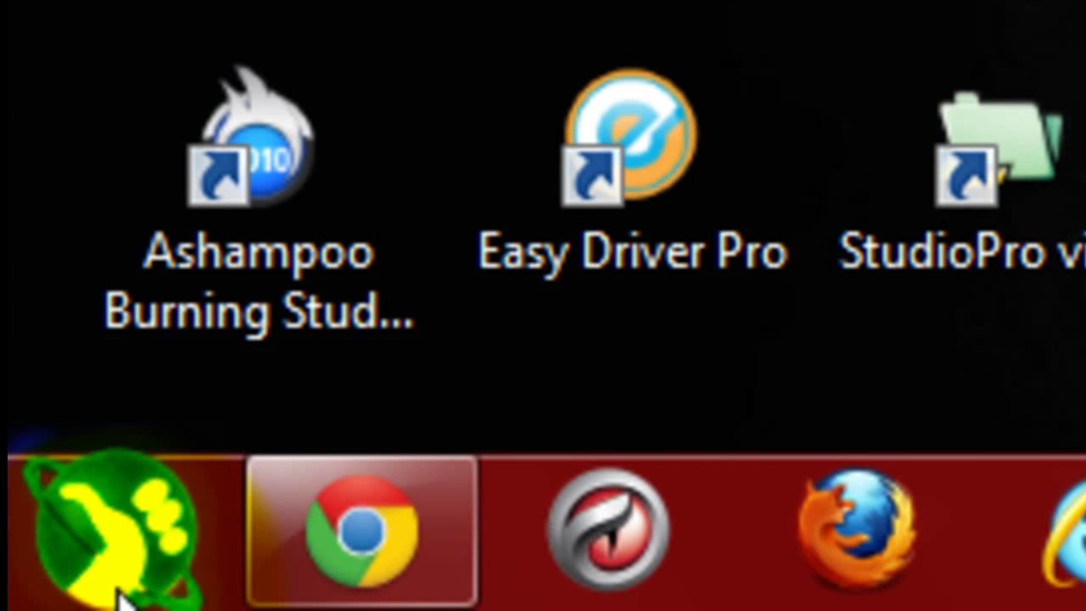
{"action": "left_click", "coordinate": [132, 598]}
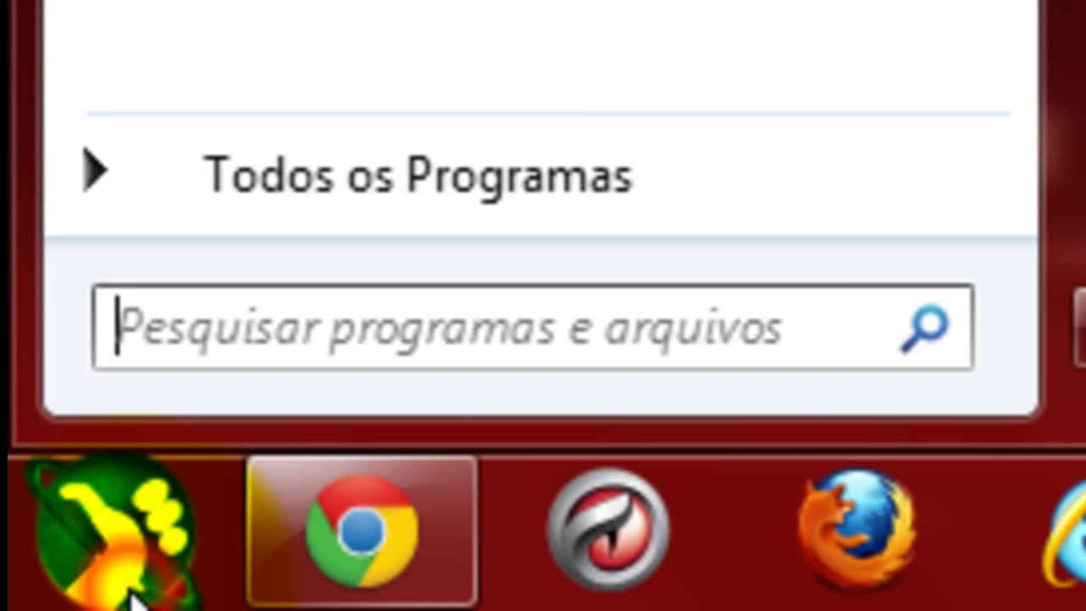
{"action": "left_click", "coordinate": [133, 585]}
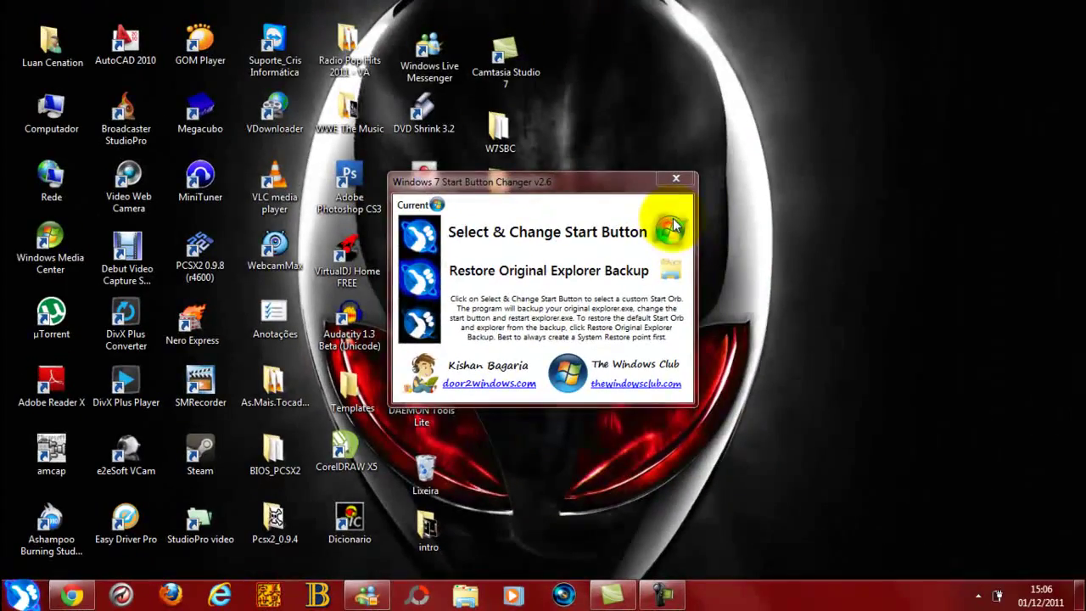
Change the Start button to the Gauges (2) orb from the Gauges folder of ORBS BY CenationTutoriais and test it
{"action": "left_click", "coordinate": [670, 224]}
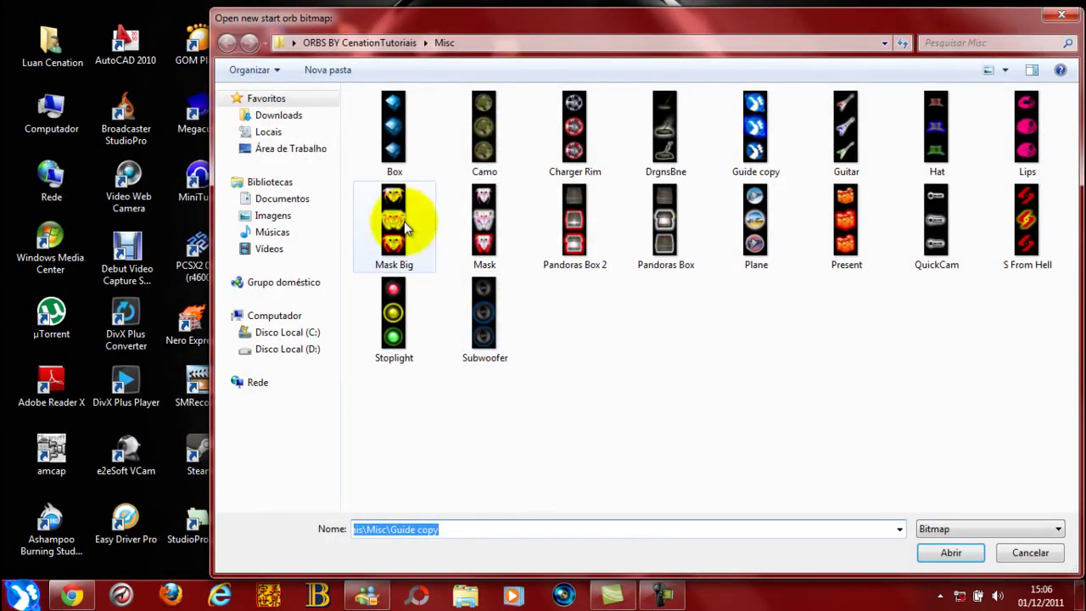
{"action": "left_click", "coordinate": [289, 149]}
{"action": "double_click", "coordinate": [658, 230]}
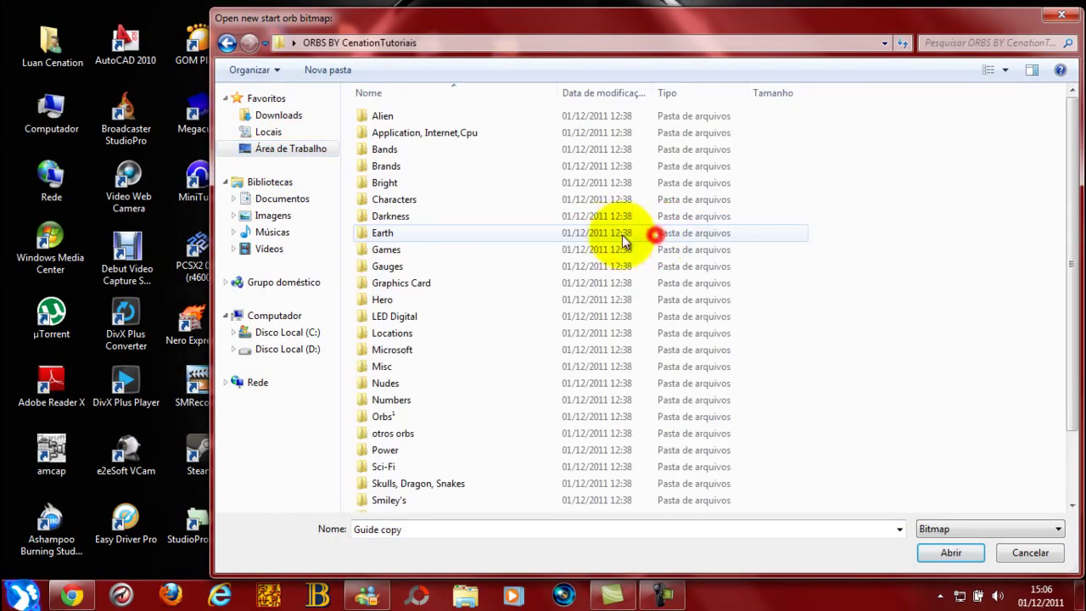
{"action": "double_click", "coordinate": [424, 267]}
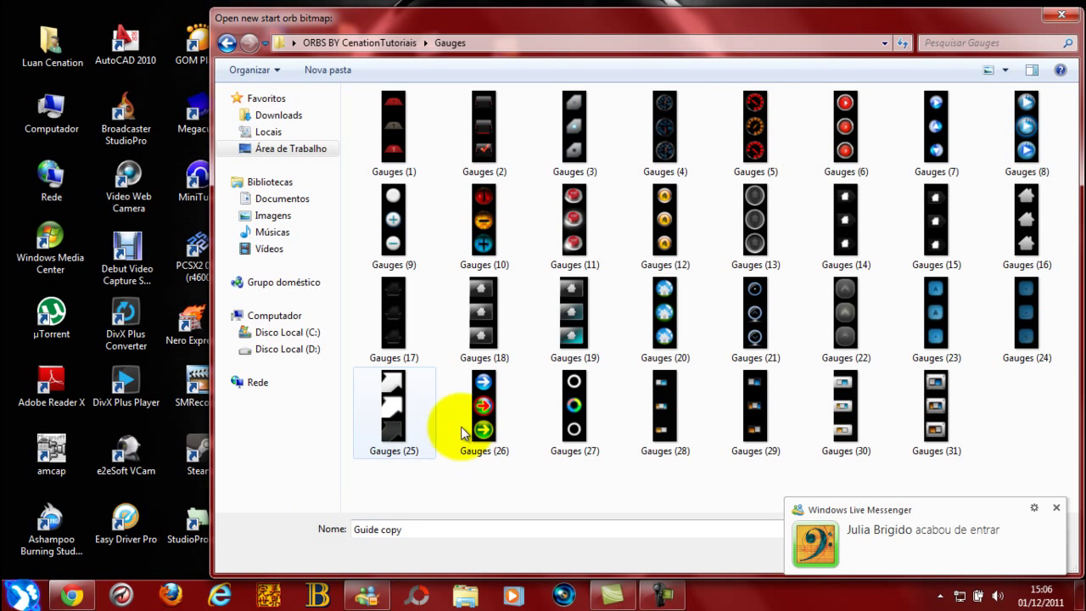
{"action": "double_click", "coordinate": [483, 123]}
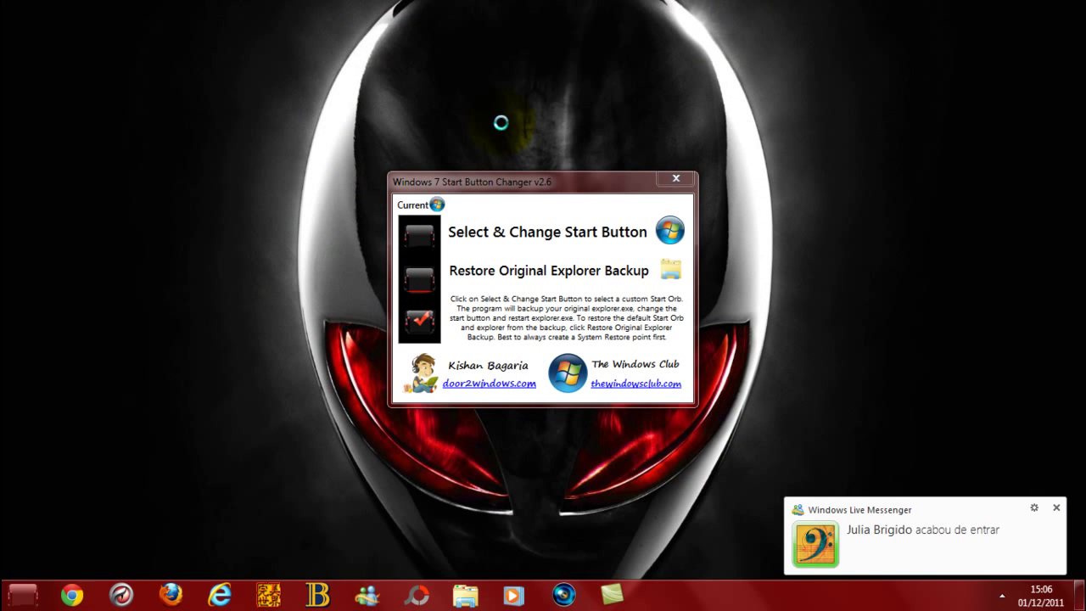
{"action": "left_click", "coordinate": [17, 600]}
Change the Start button to the Diablo orb from the Games folder of ORBS BY CenationTutoriais
{"action": "left_click", "coordinate": [683, 227]}
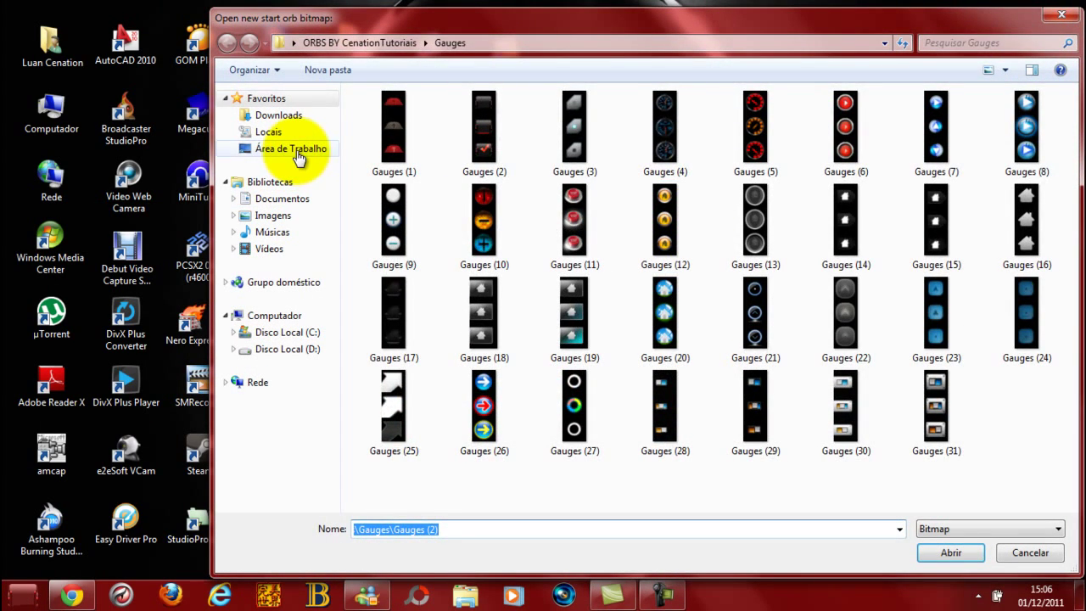
{"action": "left_click", "coordinate": [297, 147]}
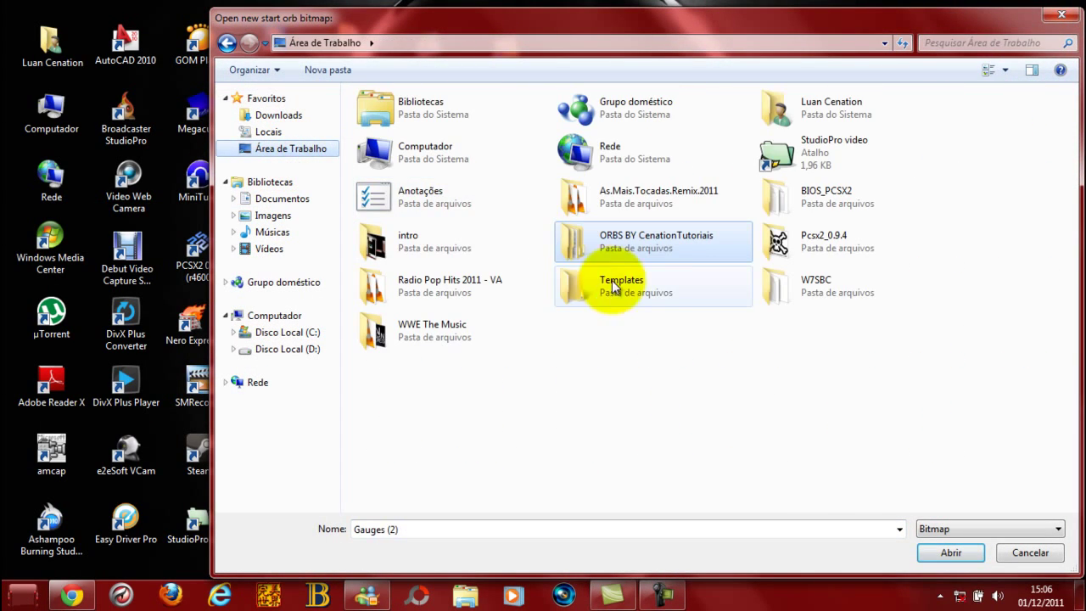
{"action": "double_click", "coordinate": [666, 237]}
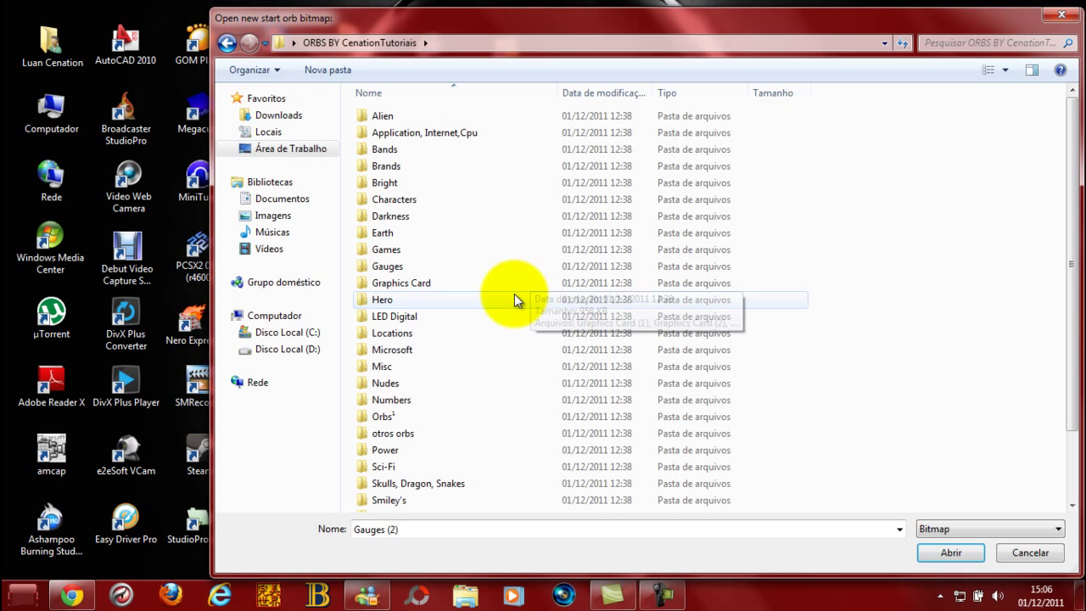
{"action": "left_click", "coordinate": [449, 249]}
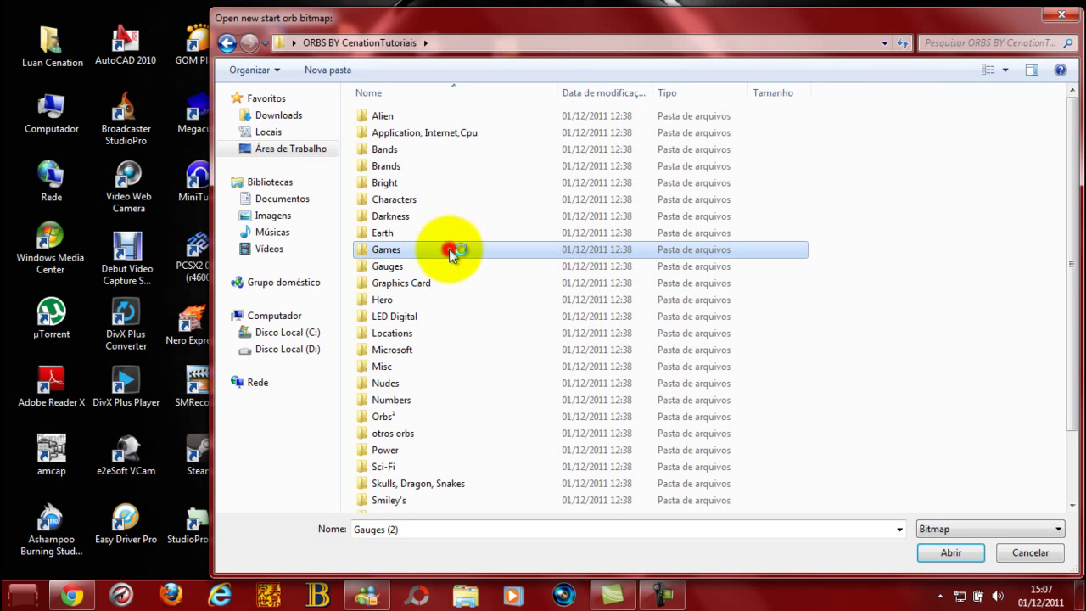
{"action": "double_click", "coordinate": [449, 249]}
{"action": "left_click", "coordinate": [449, 249]}
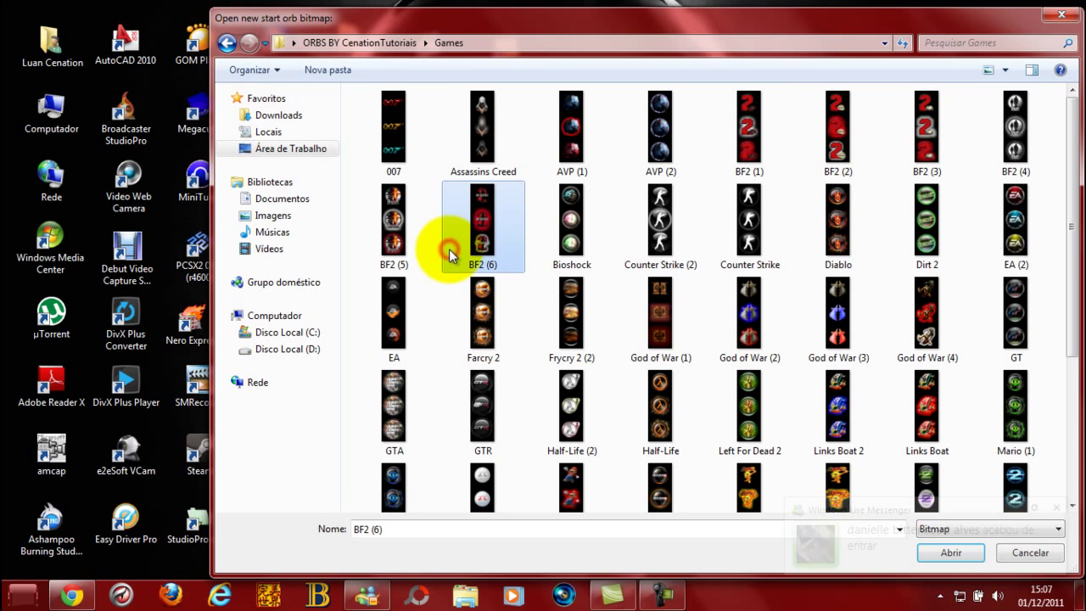
{"action": "double_click", "coordinate": [816, 225]}
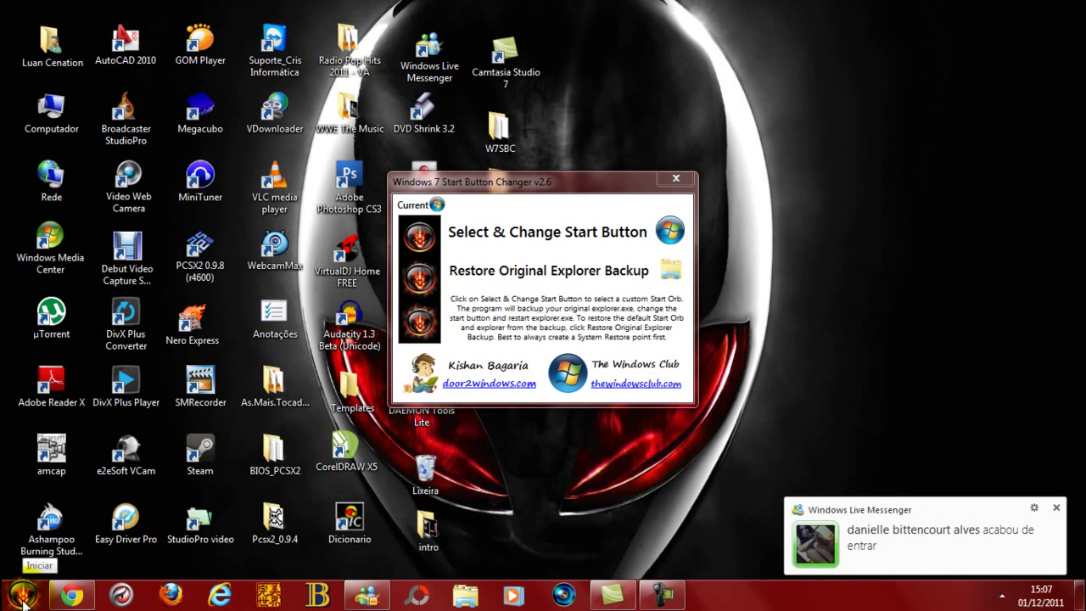
Test the new Start button by opening and closing the Start menu, and close Windows 7 Start Button Changer
{"action": "left_click", "coordinate": [23, 596]}
{"action": "left_click", "coordinate": [23, 596]}
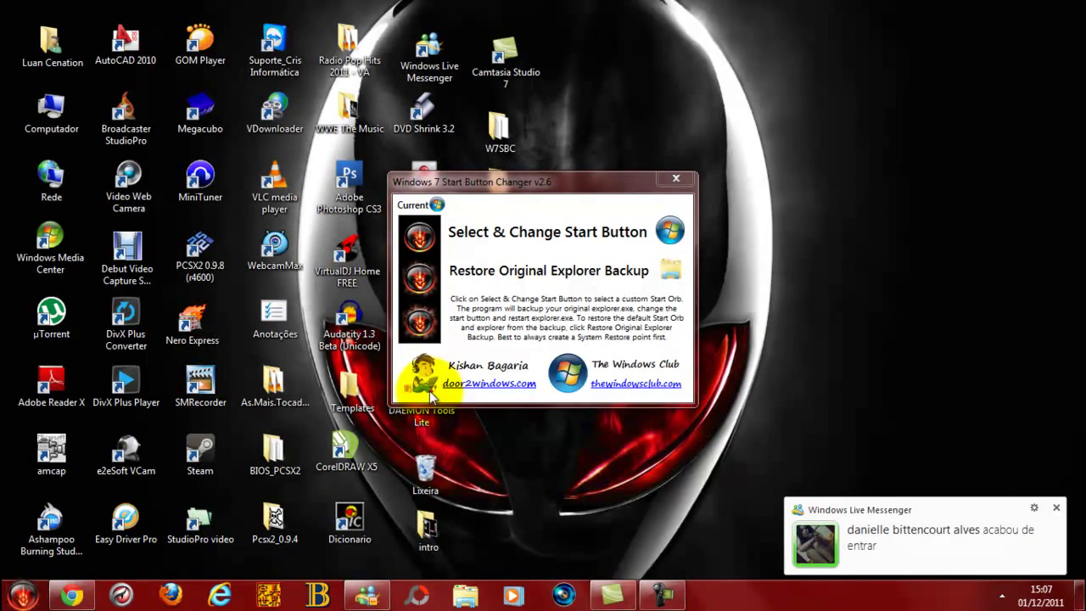
{"action": "left_click", "coordinate": [676, 179]}
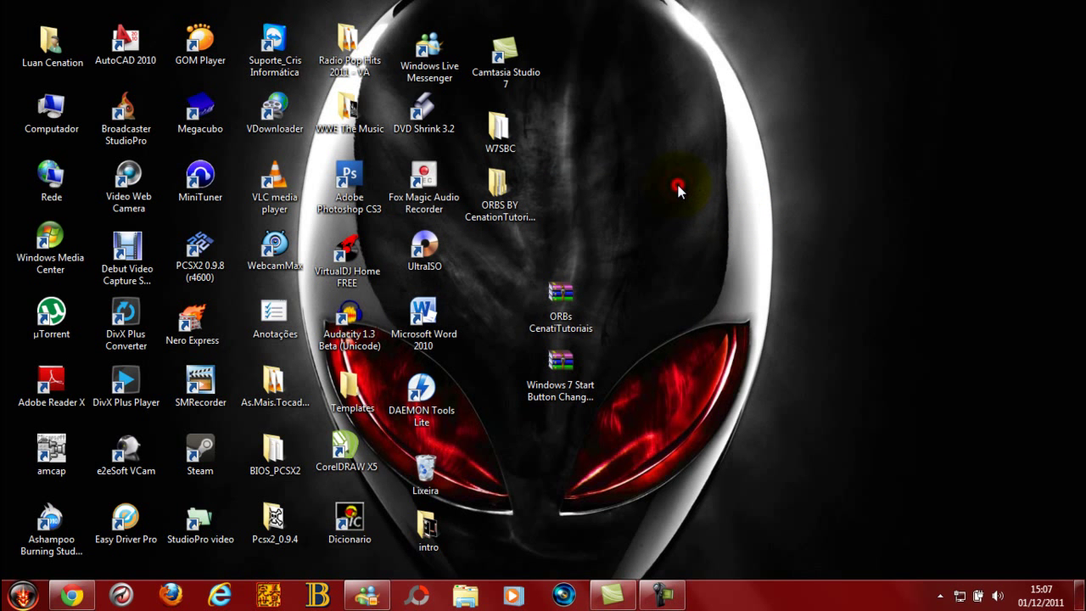
{"action": "left_click_drag", "start_coordinate": [670, 254], "coordinate": [558, 371]}
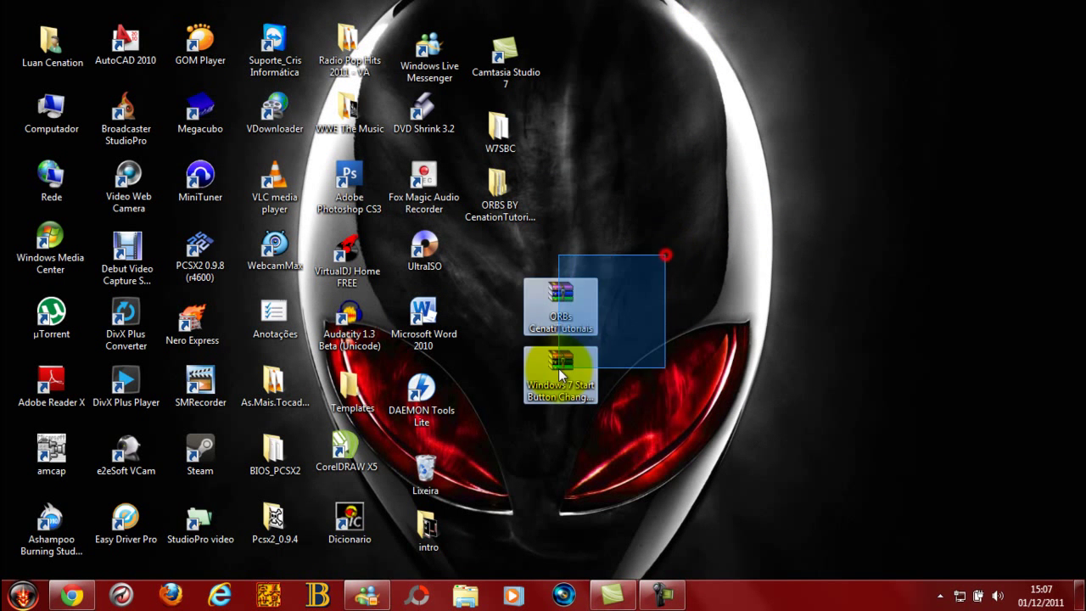
{"action": "left_click", "coordinate": [779, 218]}
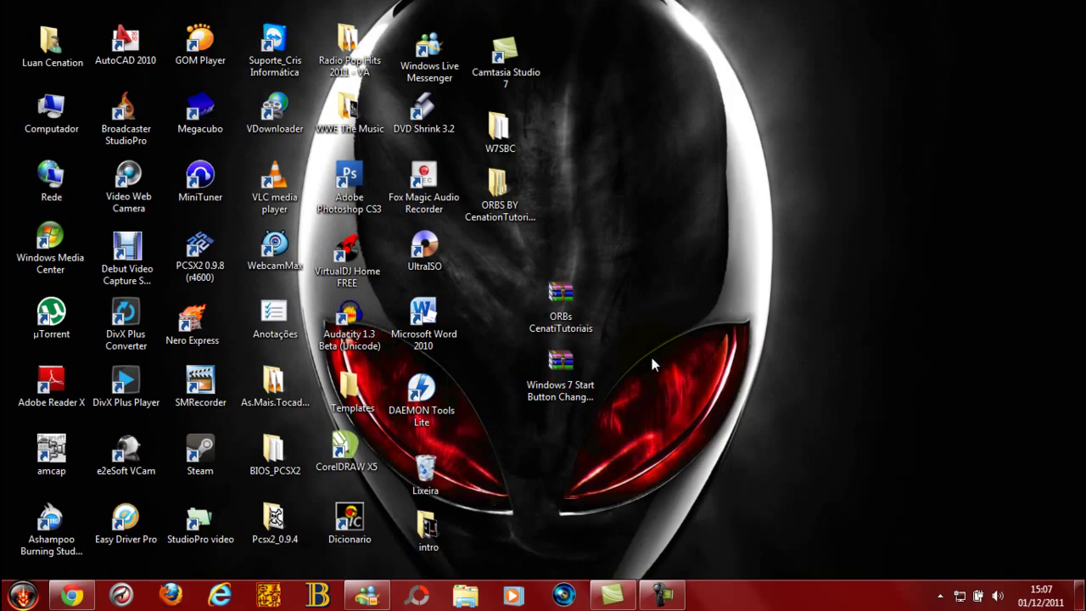
Switch to Chrome and view the xtreme-slam.blogspot.com page that is already open there
{"action": "left_click", "coordinate": [72, 593]}
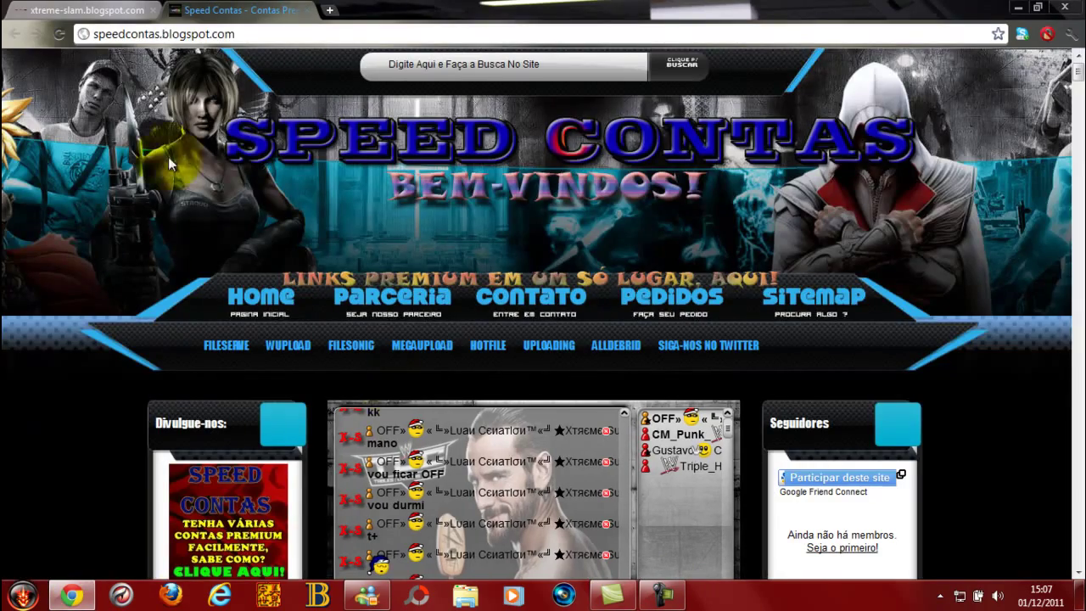
{"action": "left_click", "coordinate": [84, 10]}
{"action": "scroll", "coordinate": [205, 237], "scroll_direction": "up", "scroll_amount": 3}
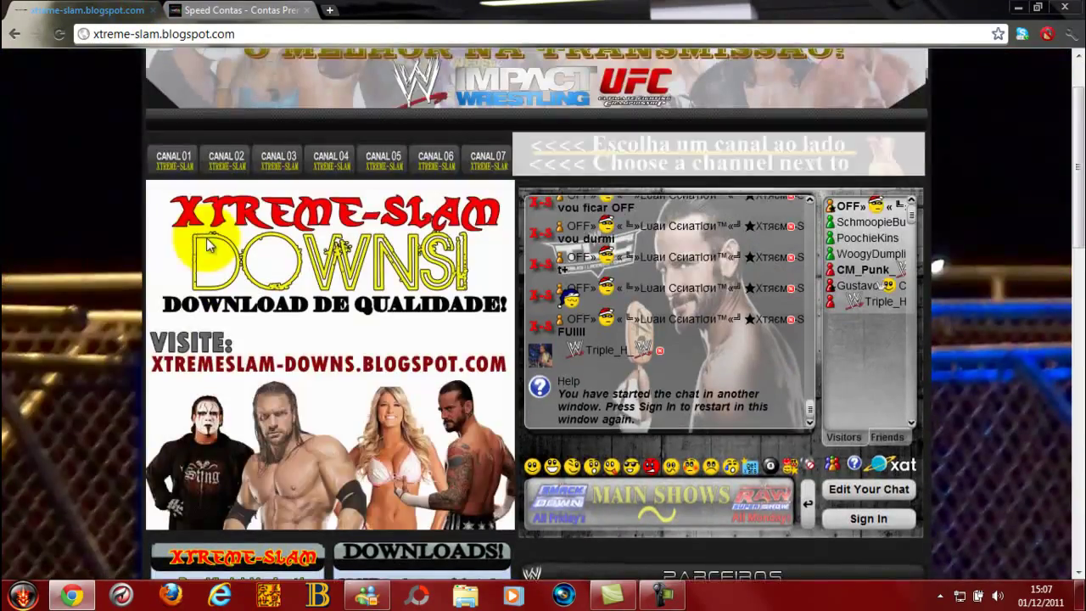
Return to the start of the xtreme-slam.blogspot.com page and highlight its web address
{"action": "scroll", "coordinate": [206, 238], "scroll_direction": "up", "scroll_amount": 1}
{"action": "left_click", "coordinate": [280, 34]}
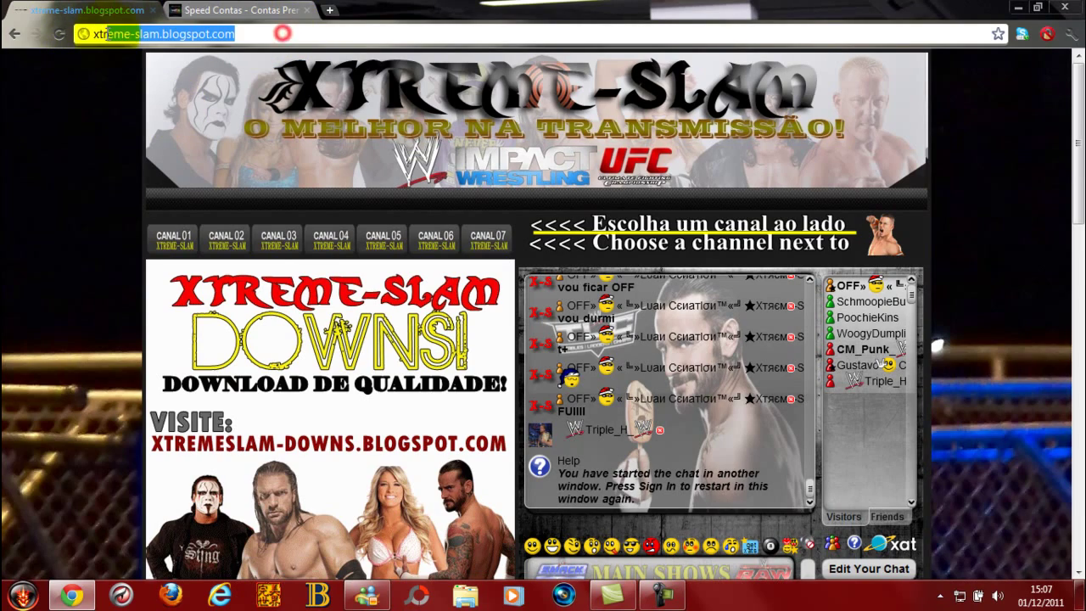
{"action": "left_click", "coordinate": [68, 117]}
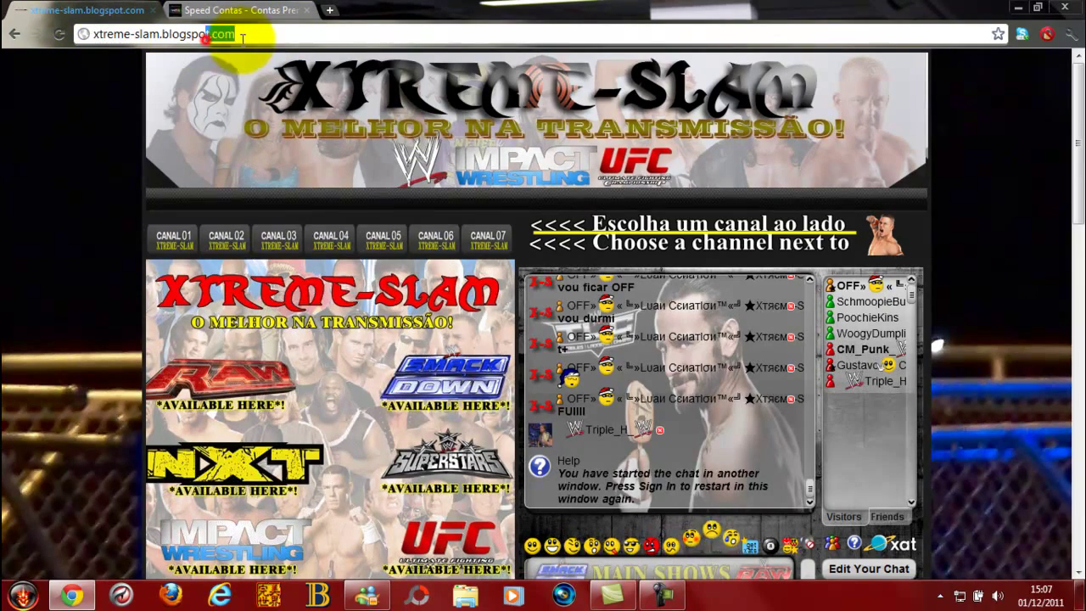
Switch to the open Speed Contas blog and look over its partners, tags and premium account download lists
{"action": "left_click", "coordinate": [225, 9]}
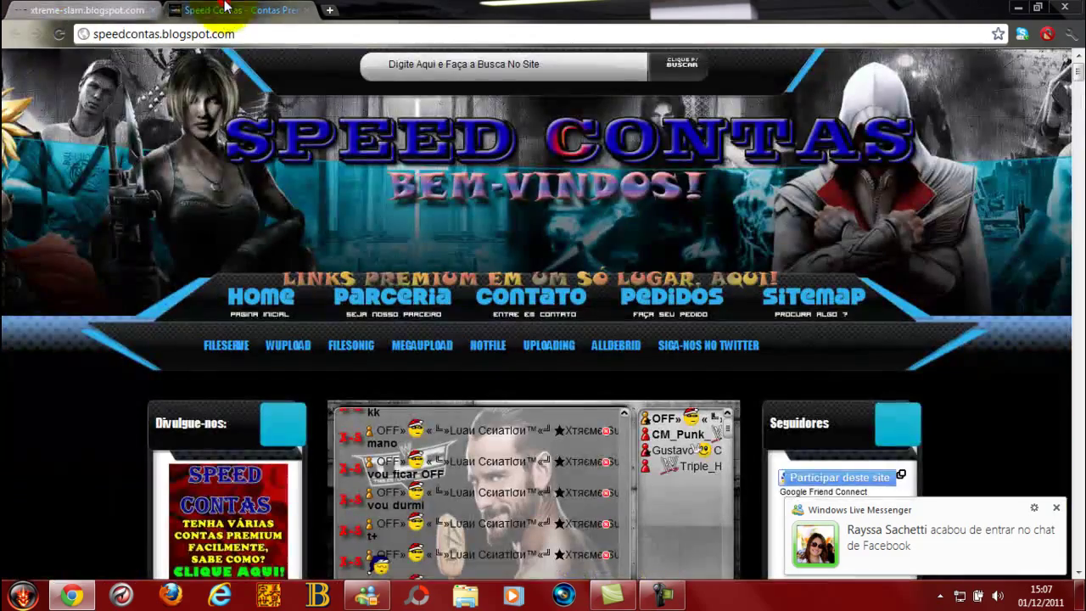
{"action": "scroll", "coordinate": [184, 156], "scroll_direction": "down", "scroll_amount": 15}
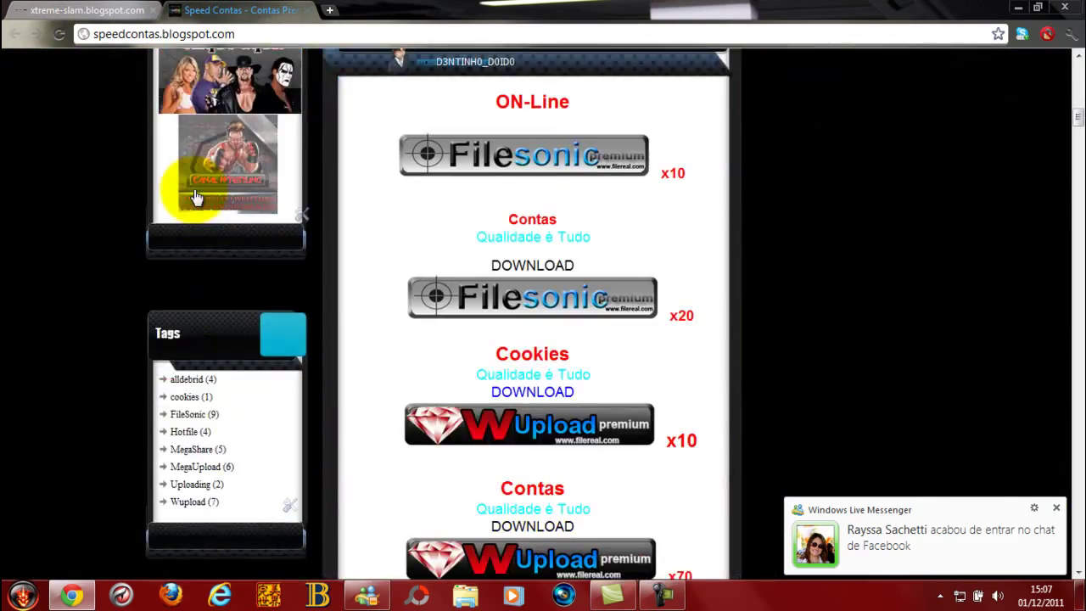
{"action": "scroll", "coordinate": [255, 212], "scroll_direction": "down", "scroll_amount": 2}
{"action": "scroll", "coordinate": [267, 220], "scroll_direction": "up", "scroll_amount": 1}
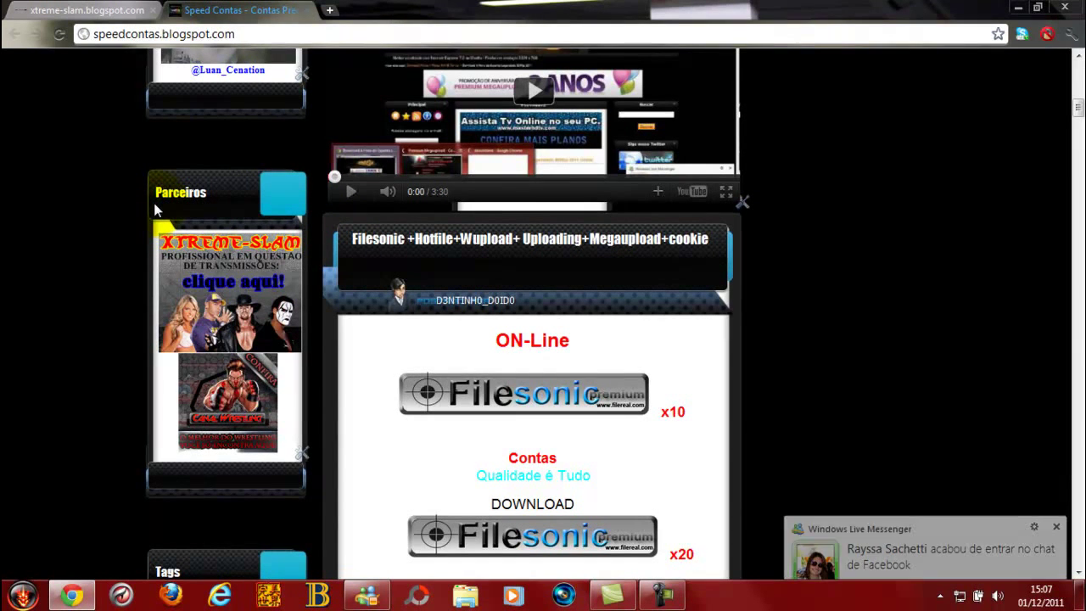
{"action": "scroll", "coordinate": [155, 210], "scroll_direction": "down", "scroll_amount": 6}
{"action": "scroll", "coordinate": [157, 208], "scroll_direction": "down", "scroll_amount": 1}
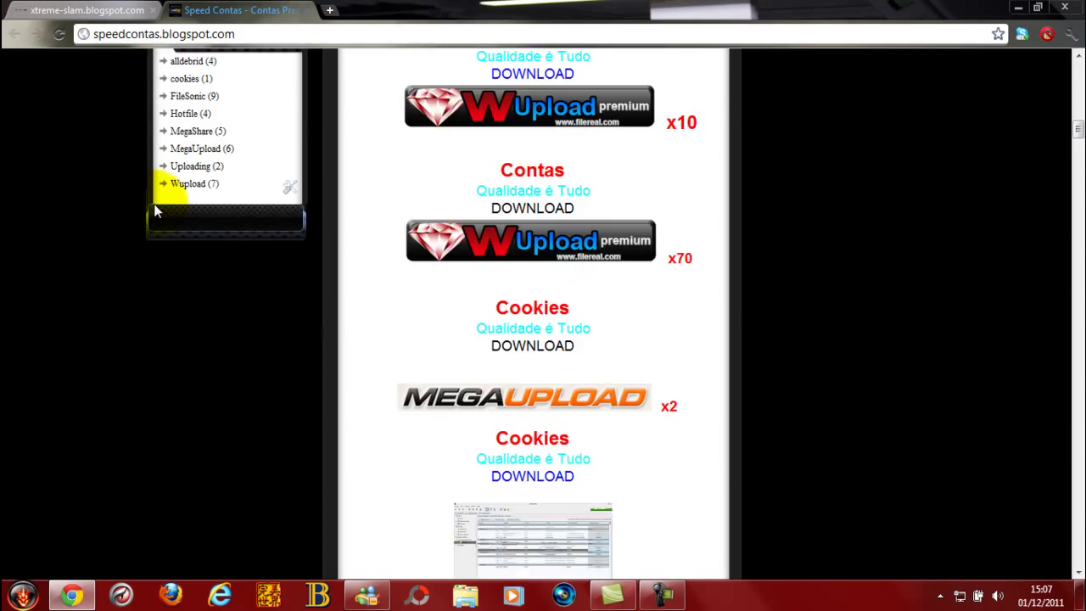
{"action": "scroll", "coordinate": [157, 208], "scroll_direction": "up", "scroll_amount": 10}
{"action": "scroll", "coordinate": [157, 212], "scroll_direction": "up", "scroll_amount": 4}
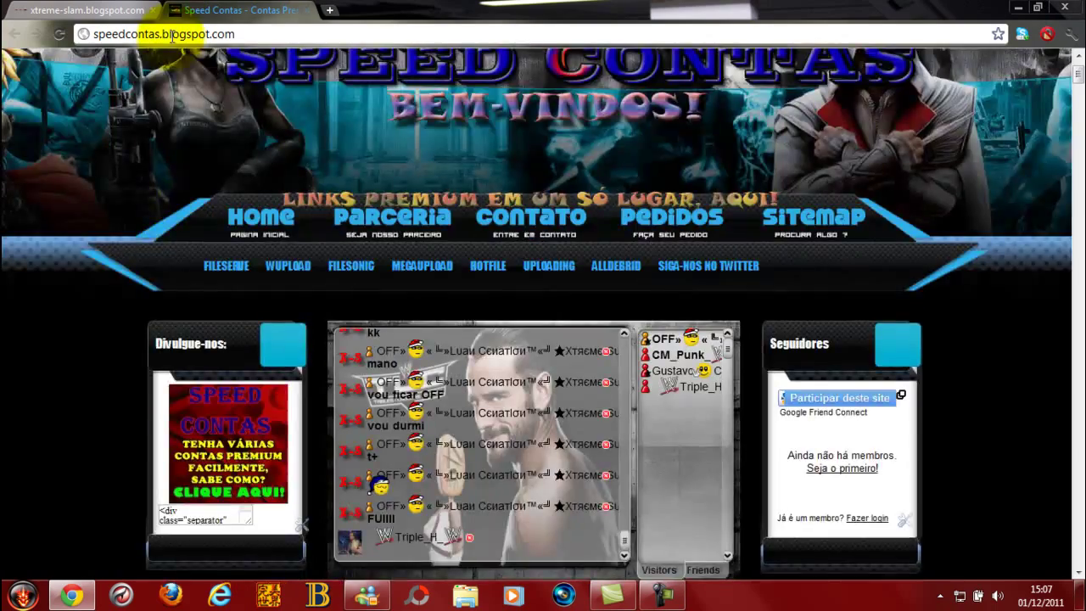
Examine the Speed Contas account posting rules, the partner banners and the tutorial section of the blog
{"action": "scroll", "coordinate": [166, 66], "scroll_direction": "down", "scroll_amount": 18}
{"action": "scroll", "coordinate": [169, 107], "scroll_direction": "up", "scroll_amount": 10}
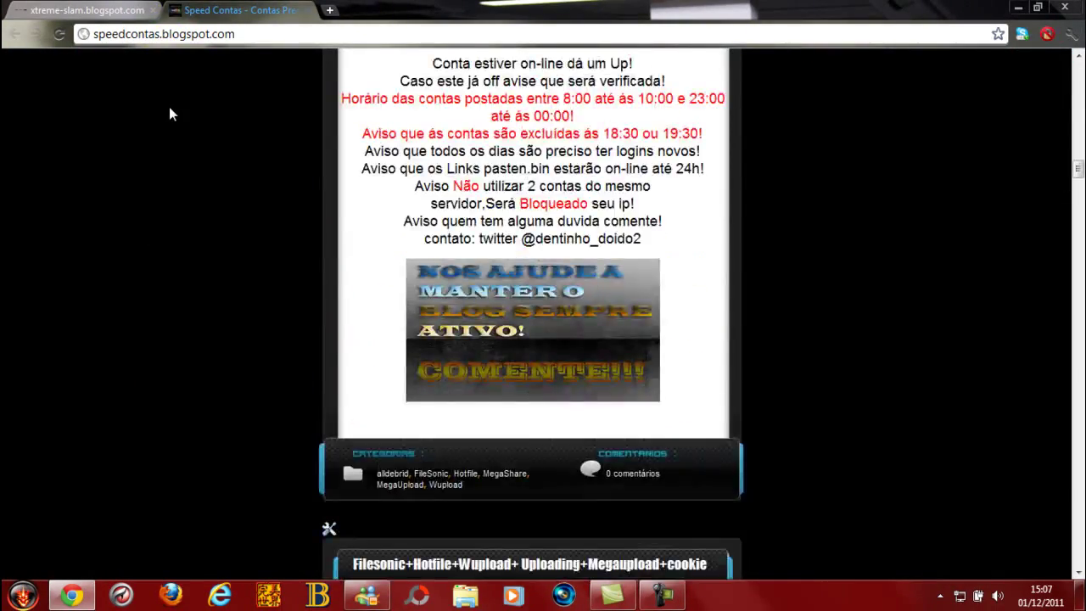
{"action": "scroll", "coordinate": [169, 107], "scroll_direction": "down", "scroll_amount": 5}
{"action": "scroll", "coordinate": [172, 105], "scroll_direction": "up", "scroll_amount": 5}
{"action": "scroll", "coordinate": [171, 104], "scroll_direction": "down", "scroll_amount": 11}
{"action": "scroll", "coordinate": [166, 119], "scroll_direction": "up", "scroll_amount": 10}
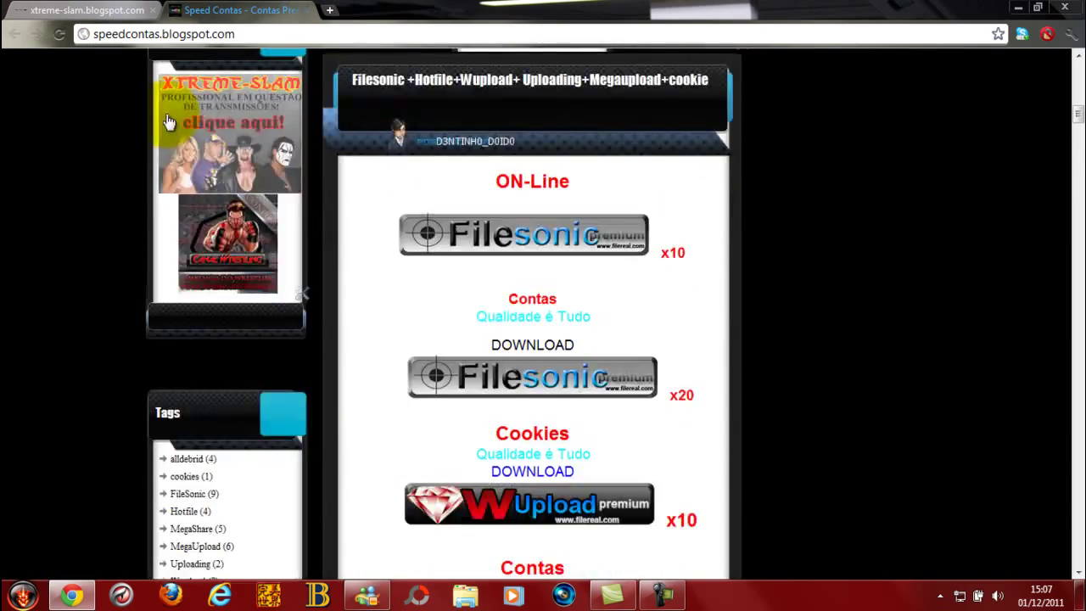
{"action": "scroll", "coordinate": [166, 120], "scroll_direction": "down", "scroll_amount": 5}
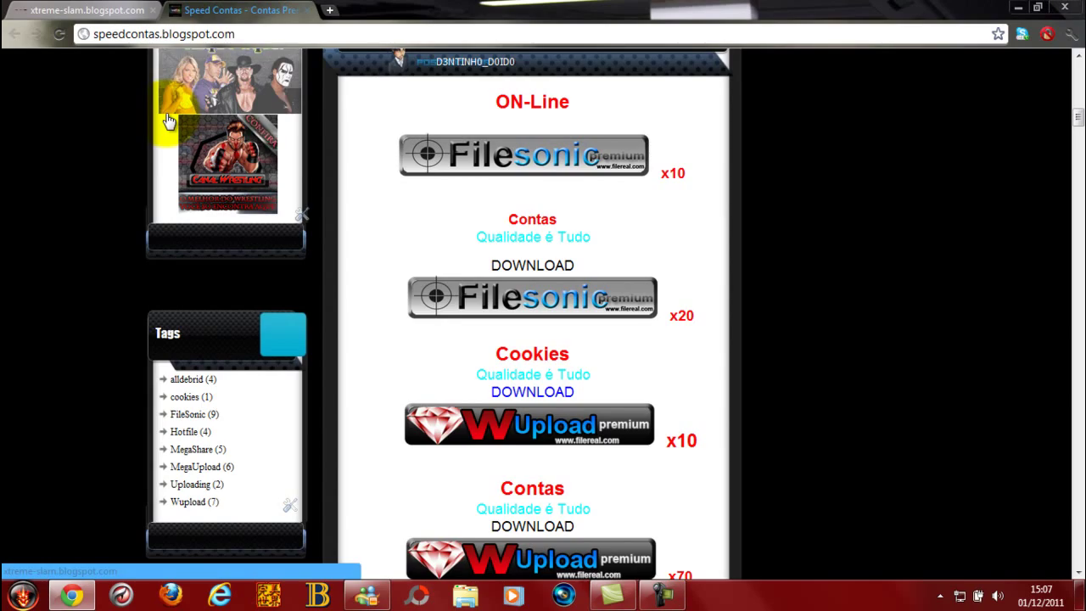
{"action": "scroll", "coordinate": [166, 120], "scroll_direction": "up", "scroll_amount": 1}
{"action": "scroll", "coordinate": [160, 115], "scroll_direction": "up", "scroll_amount": 4}
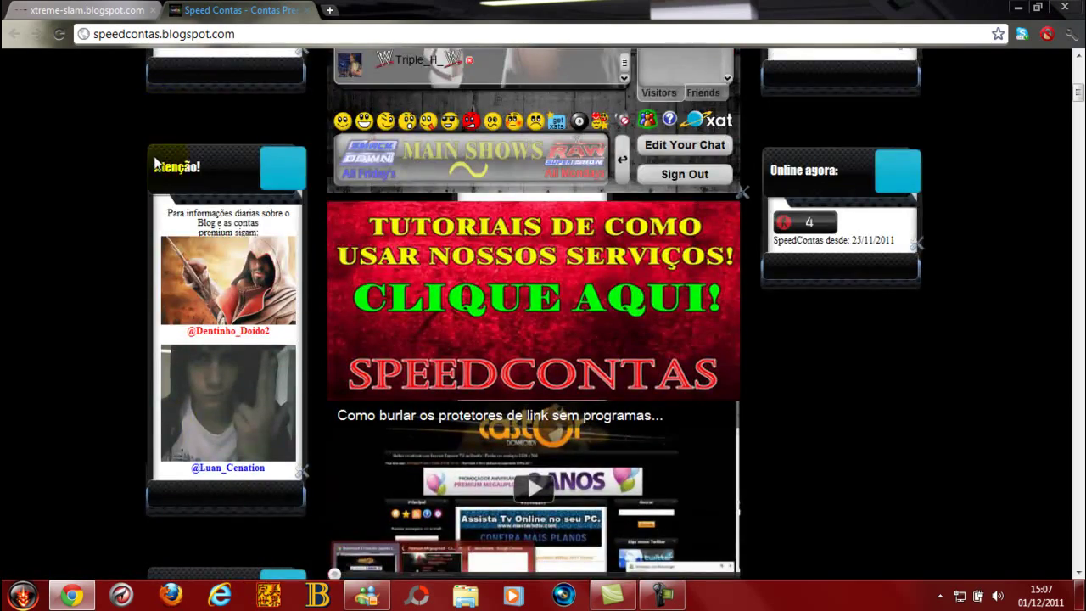
Highlight the word Contas under the first Filesonic banner in the Filesonic +Hotfile+Wupload+ Uploading+Megaupload+cookie post
{"action": "scroll", "coordinate": [155, 163], "scroll_direction": "down", "scroll_amount": 3}
{"action": "scroll", "coordinate": [408, 288], "scroll_direction": "down", "scroll_amount": 4}
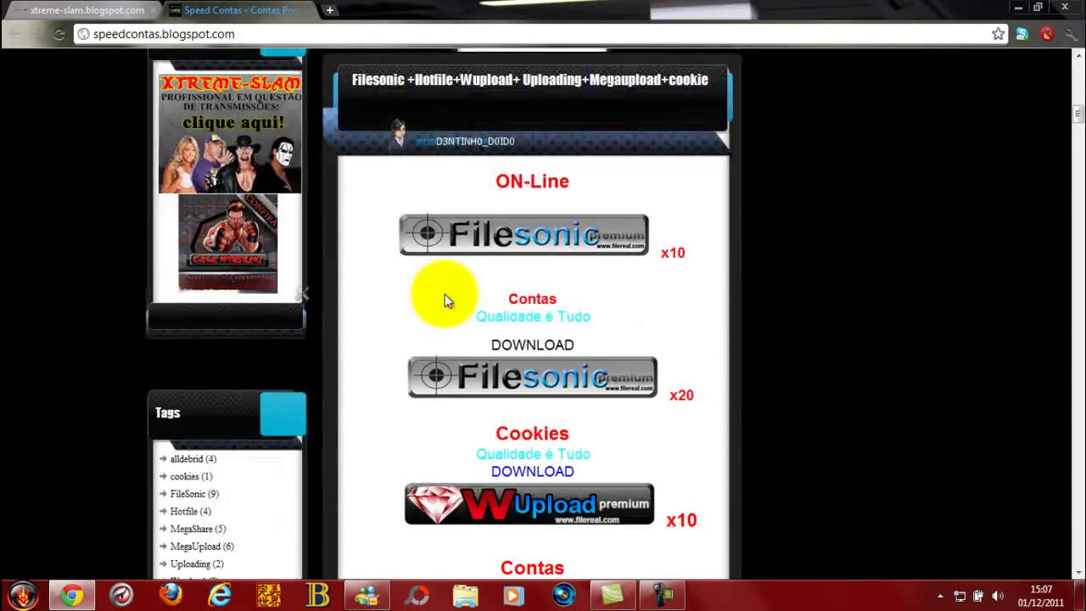
{"action": "left_click_drag", "start_coordinate": [506, 297], "coordinate": [589, 306]}
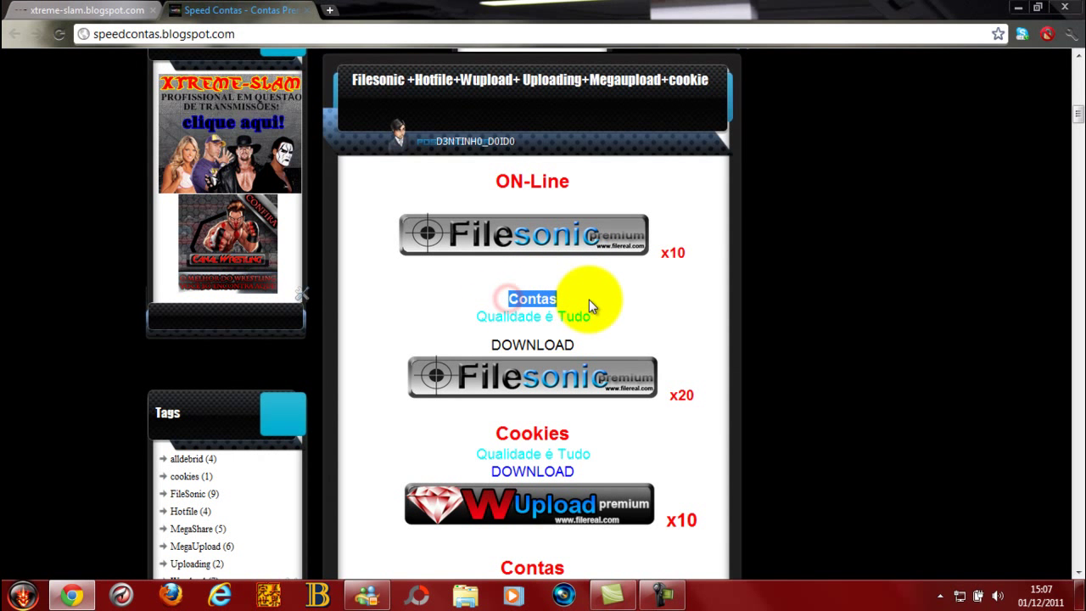